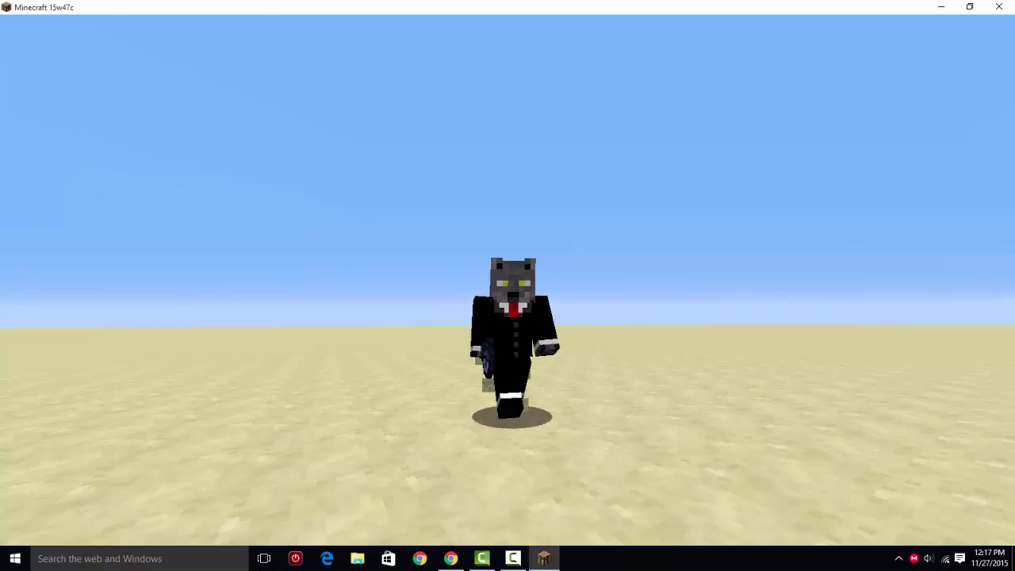
Step: Switch to first-person view with the HUD shown, and look over the Diamond Sword in the creative Combat tab
key(F5)
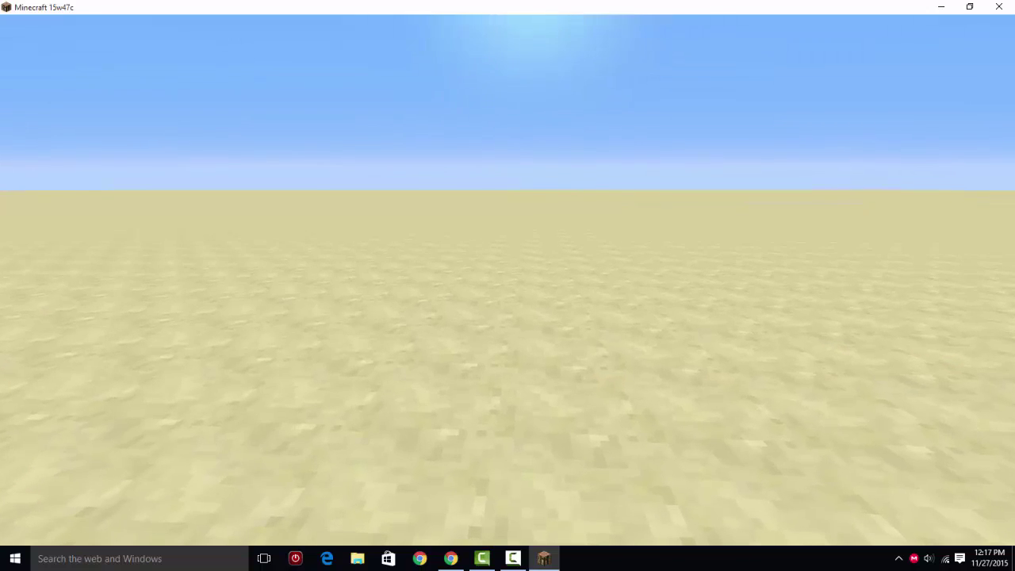
key(F1)
key(e)
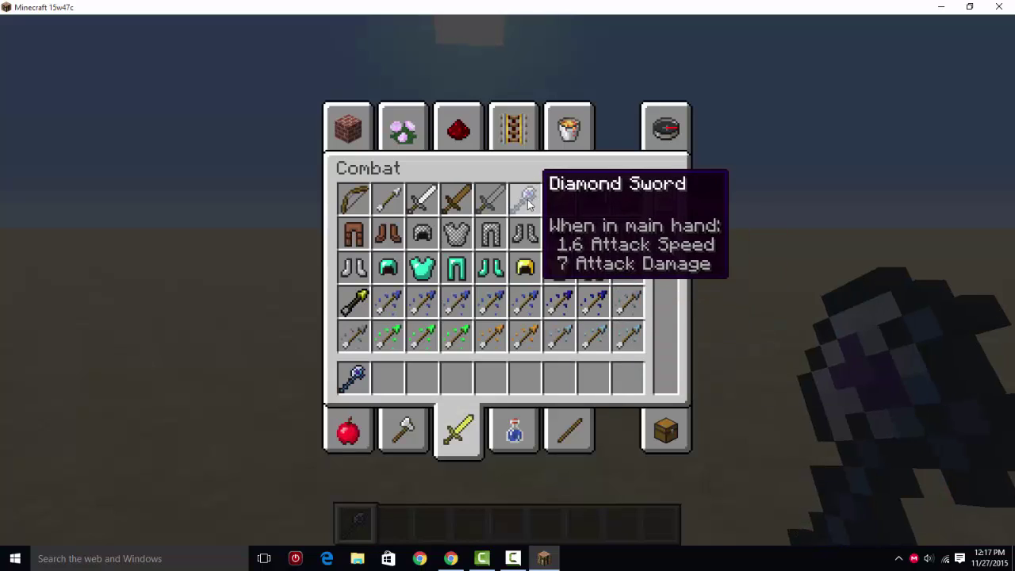
key(e)
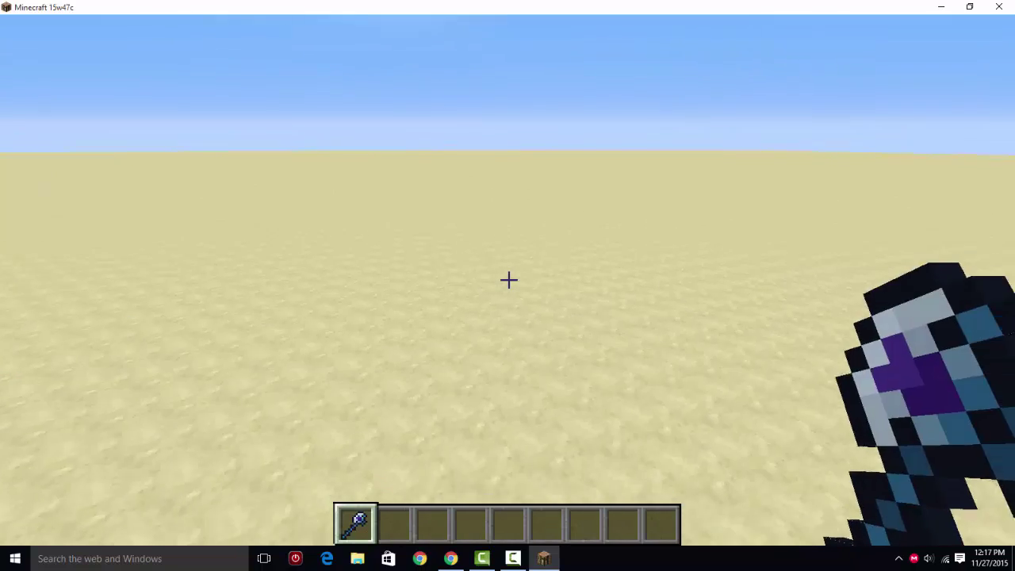
scroll(508, 285, down, 1)
scroll(507, 285, up, 1)
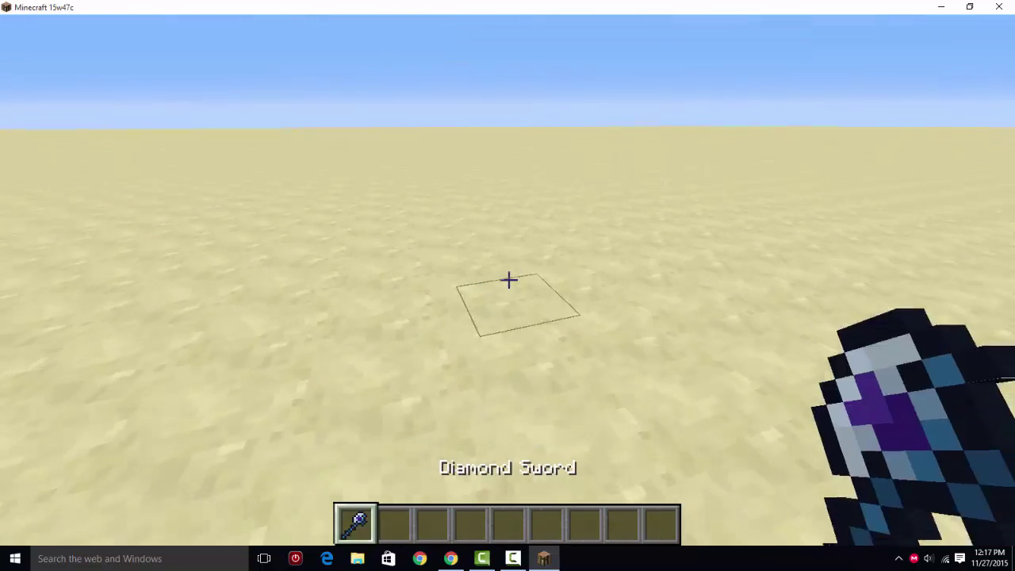
key(e)
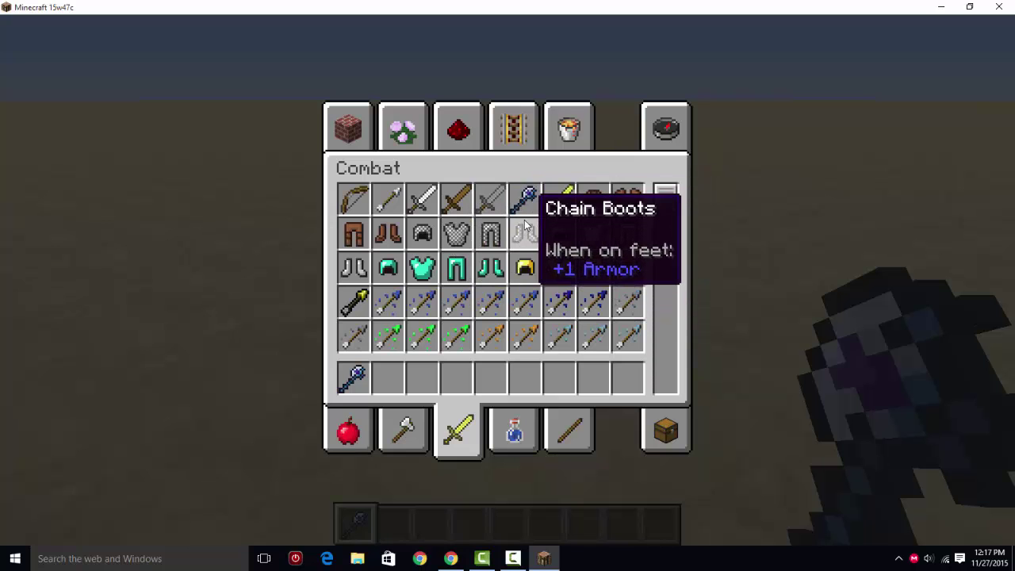
key(e)
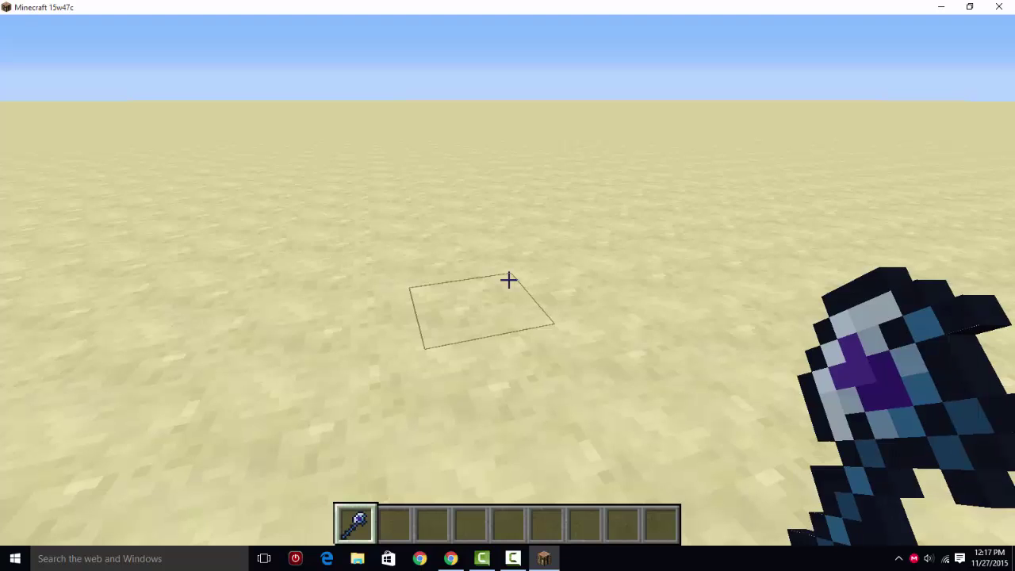
key(e)
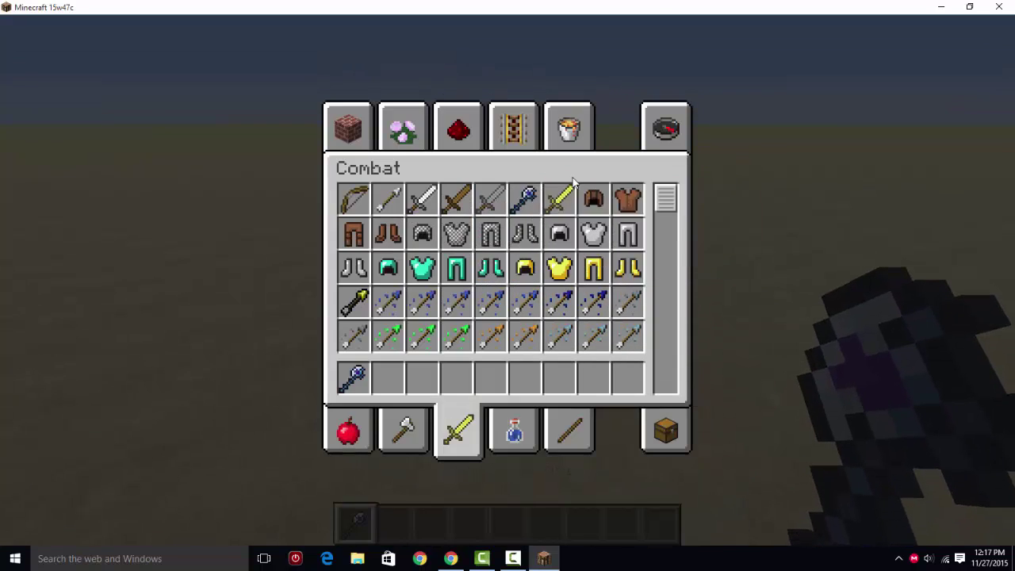
Step: Give yourself a diamond sword with damage value 1 and check it in the creative inventory
key(e)
key(t)
key(Up)
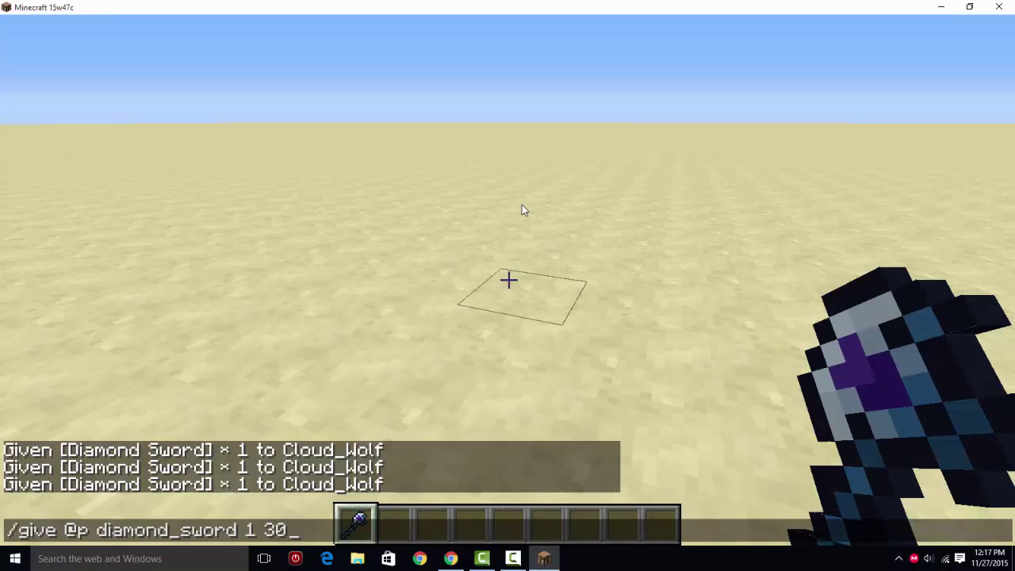
key(BackSpace)
key(BackSpace)
text(1)
key(Return)
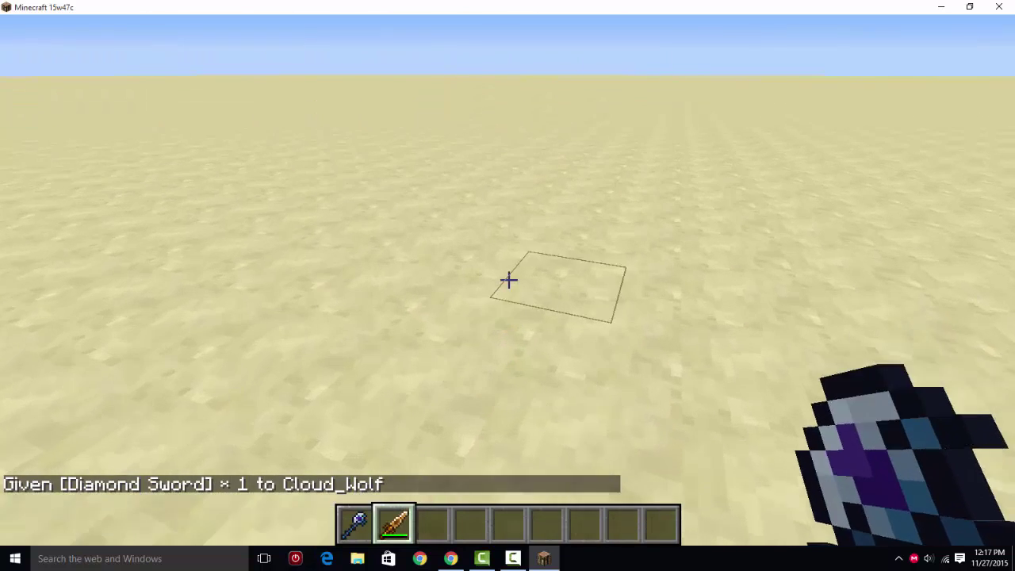
key(e)
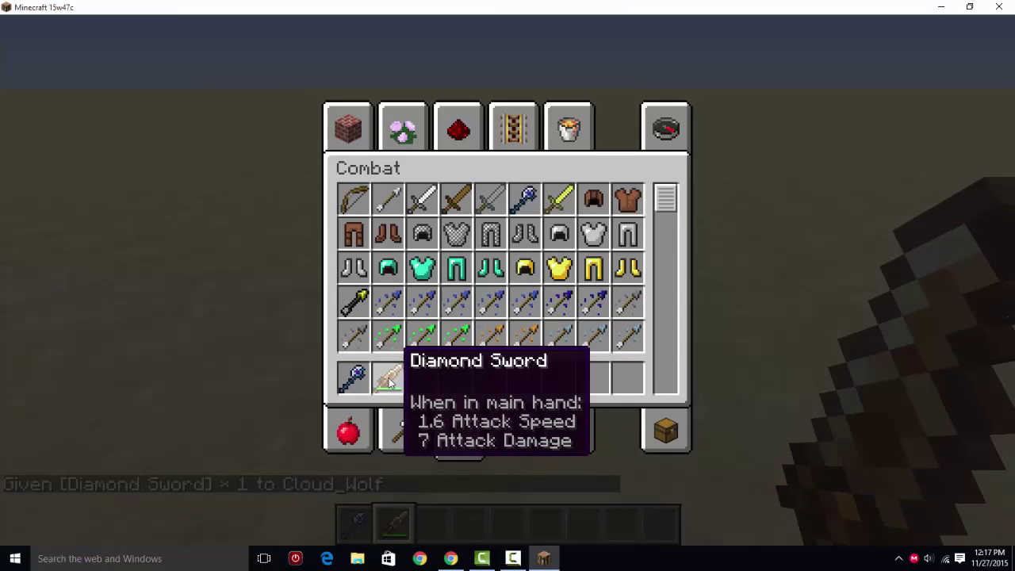
key(e)
key(e)
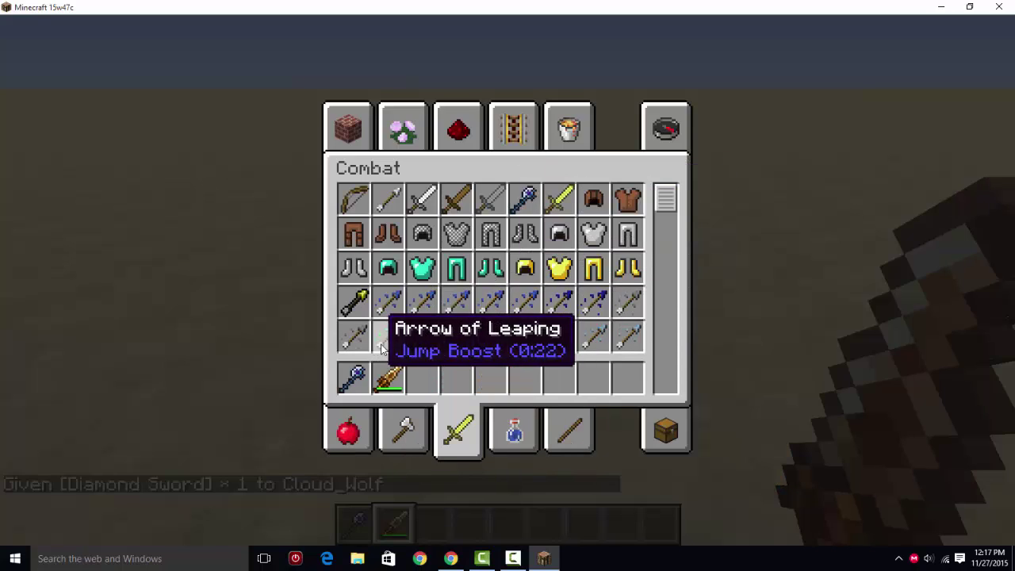
key(e)
Step: Give another diamond sword, then one with damage value 30
key(t)
key(Up)
key(BackSpace)
key(BackSpace)
key(BackSpace)
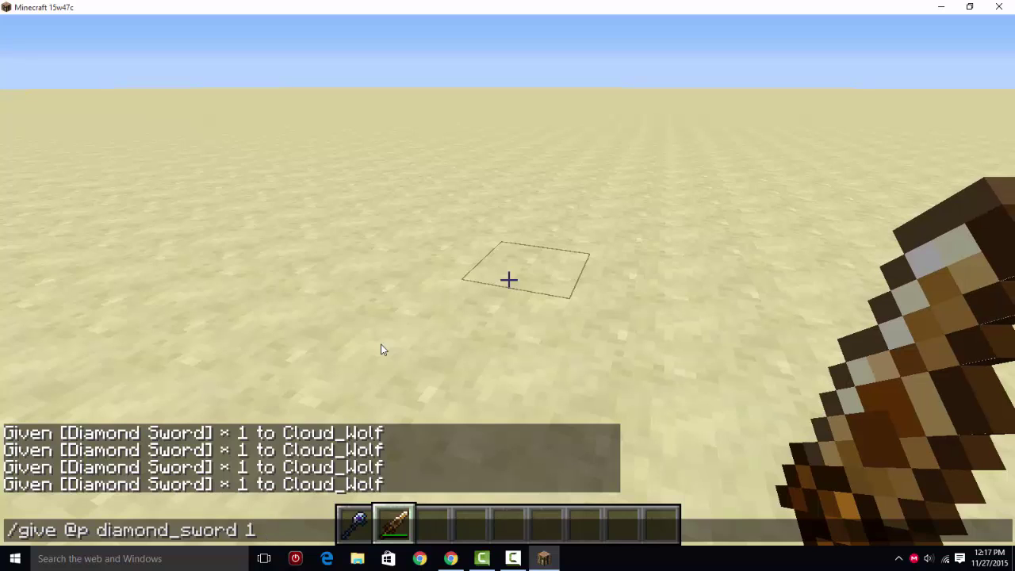
key(Return)
key(t)
key(Up)
text(30)
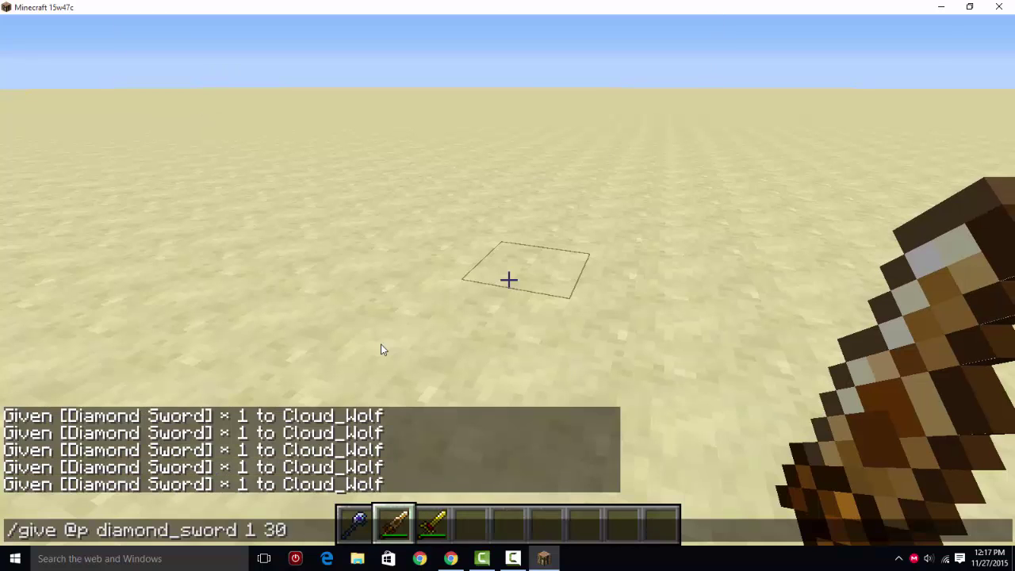
key(Return)
Step: Give a diamond sword with damage value 100
key(t)
key(Up)
key(BackSpace)
key(BackSpace)
text(0)
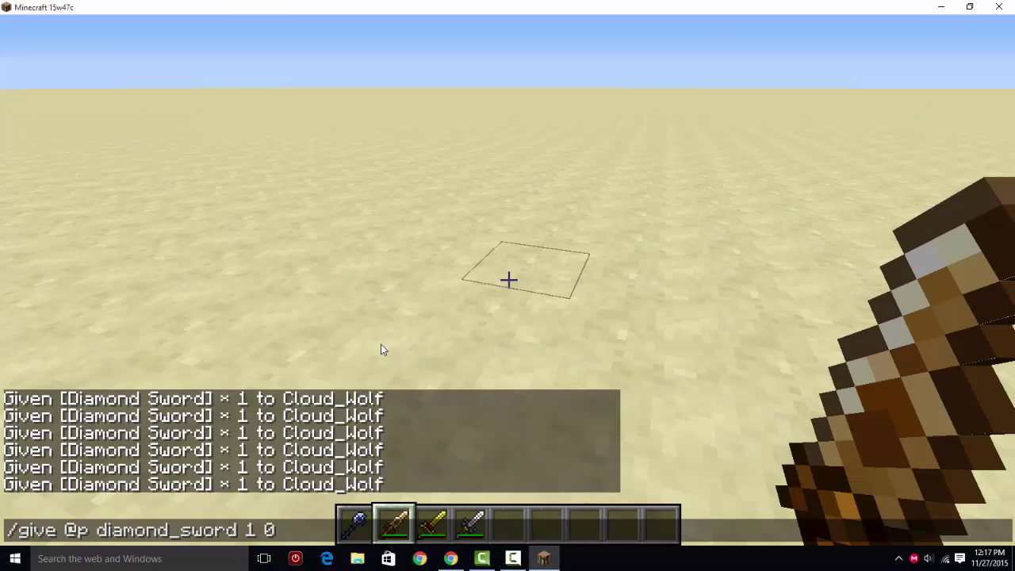
key(BackSpace)
text(100)
key(Return)
Step: Remove the five given swords from the hotbar in the creative inventory
key(e)
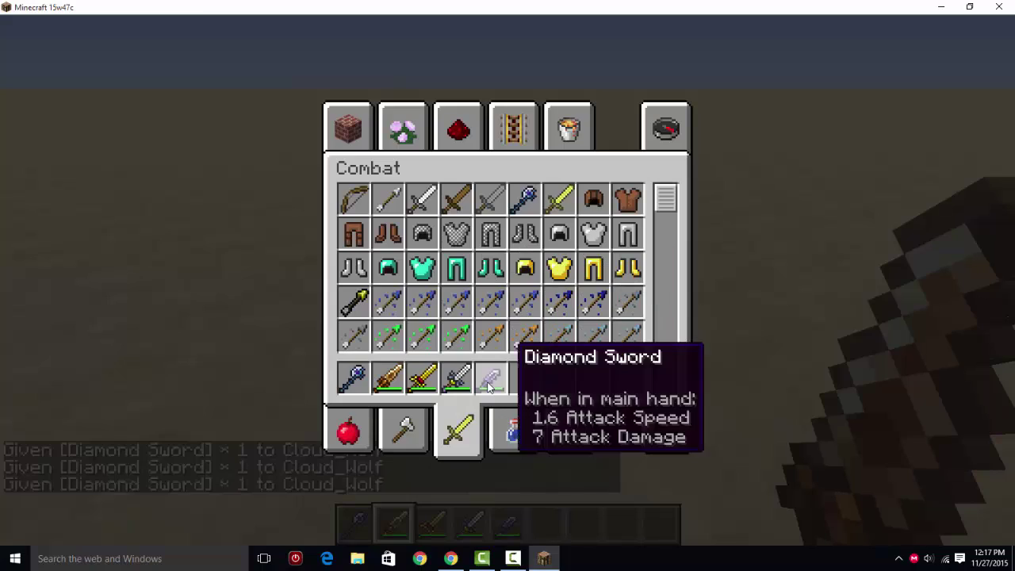
click(490, 378)
click(456, 378)
click(422, 378)
click(389, 378)
click(353, 378)
Step: Leave the game world and download 1.9 Blank Resource Pack.zip (2.19 MB) from MediaFire
key(e)
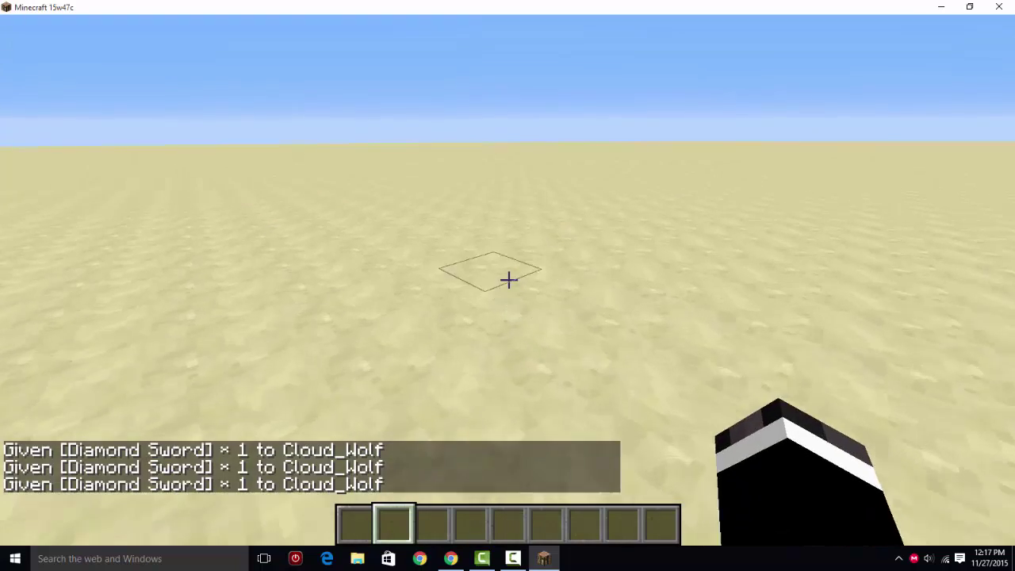
click(508, 279)
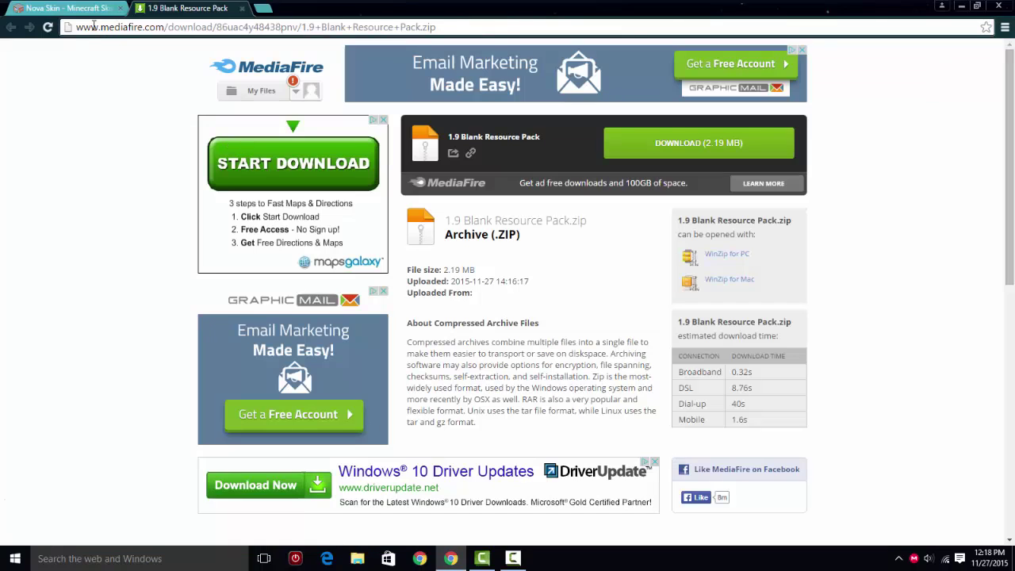
drag(76, 27, 468, 27)
click(468, 27)
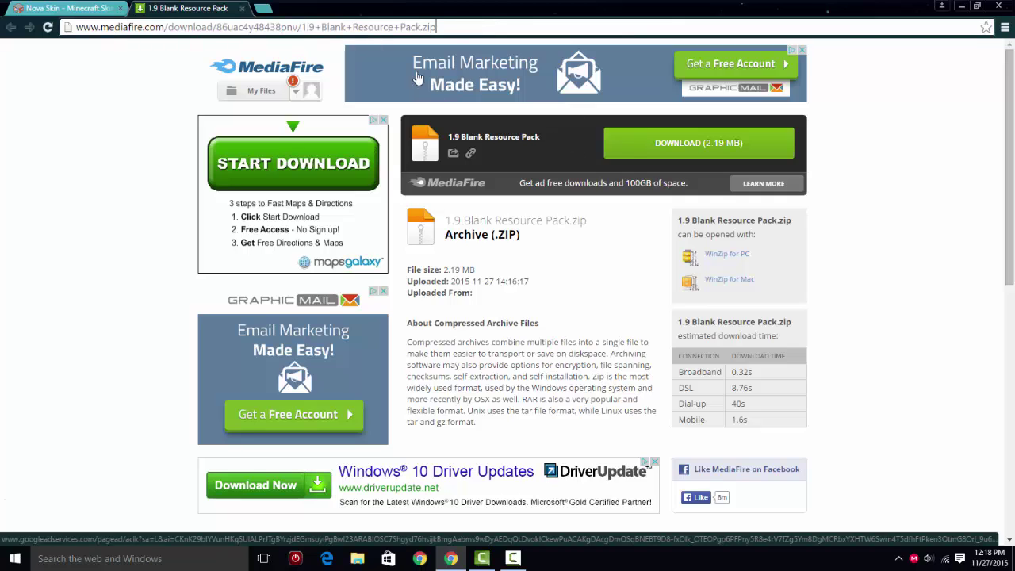
click(682, 145)
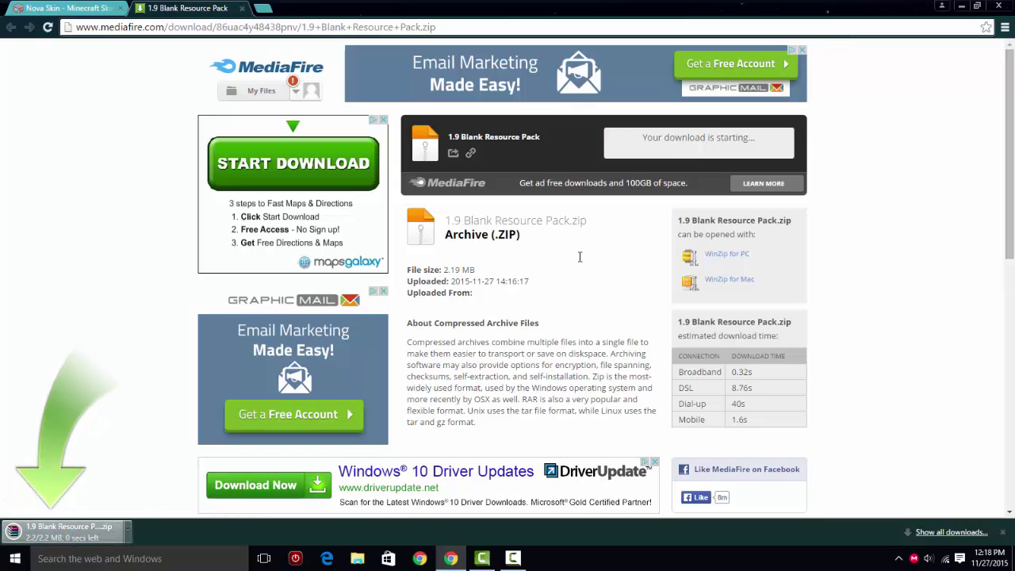
Step: Move the downloaded zip onto the desktop and open it in WinRAR
click(976, 6)
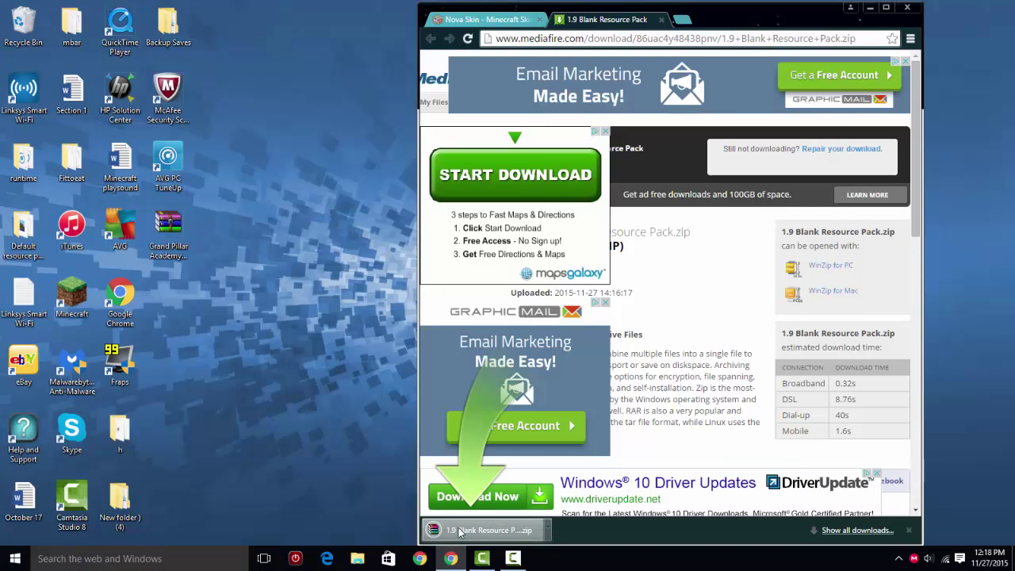
drag(476, 529, 242, 230)
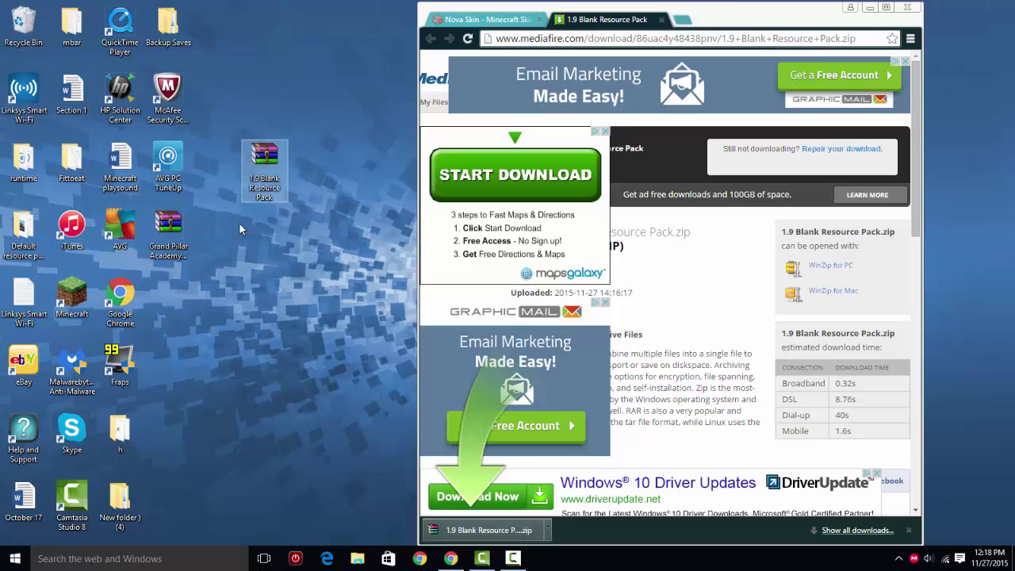
double_click(265, 168)
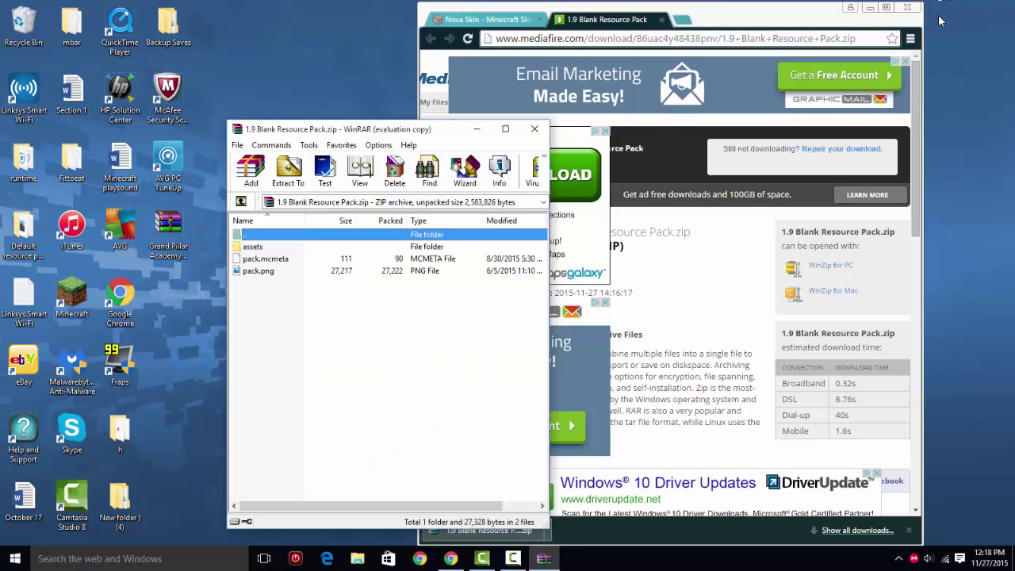
click(886, 8)
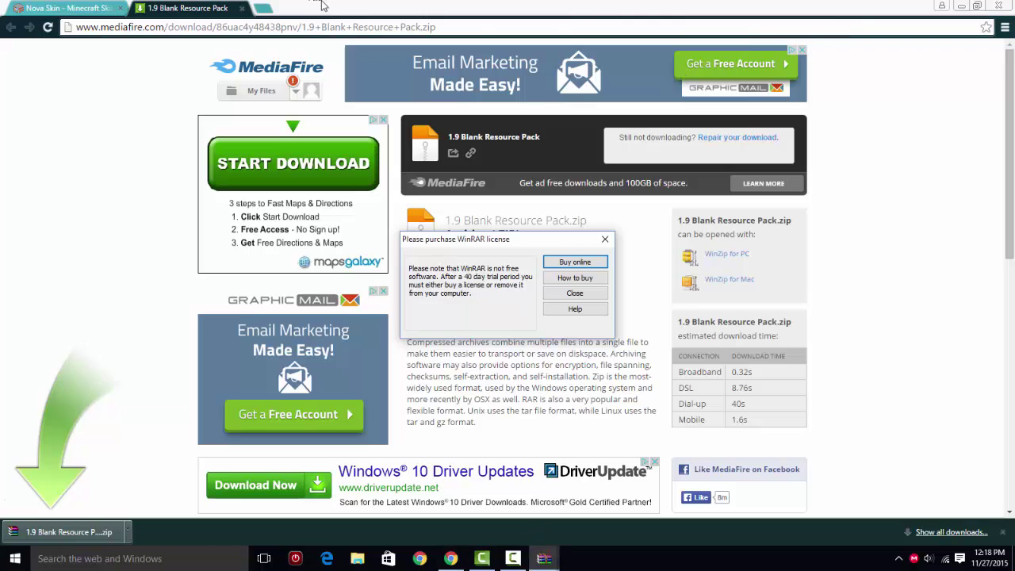
click(63, 8)
mouse_move(544, 558)
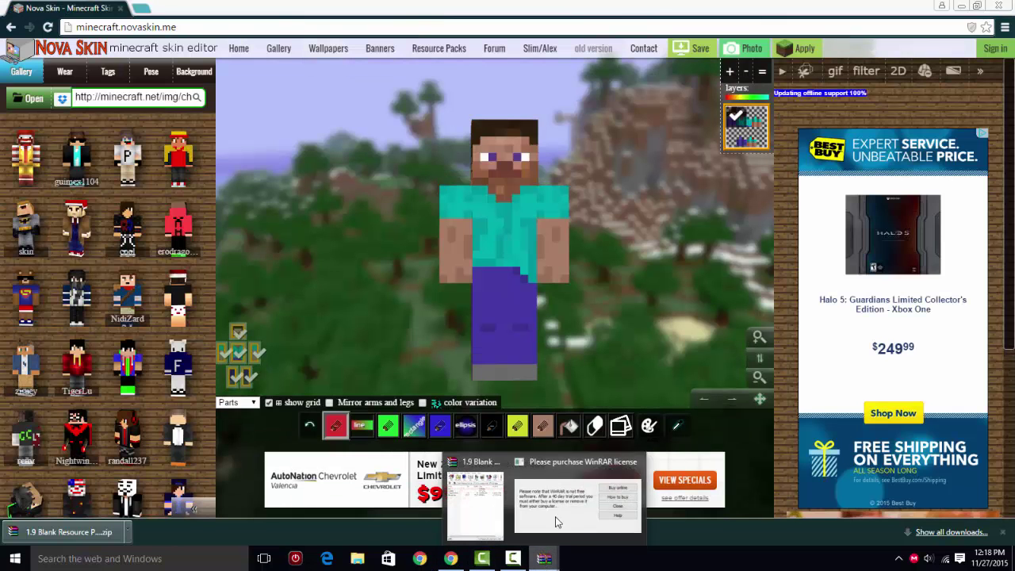
click(475, 505)
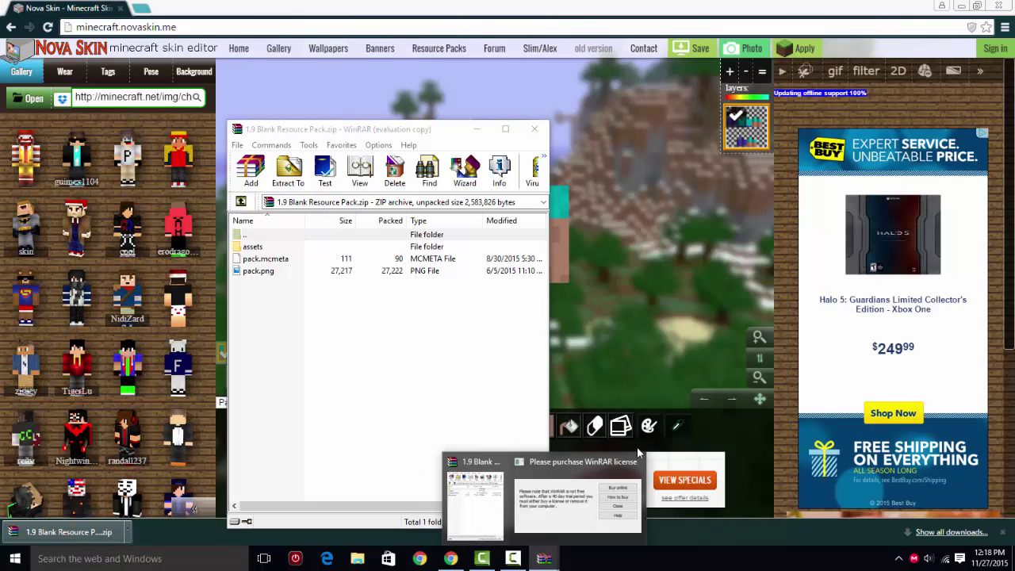
click(636, 459)
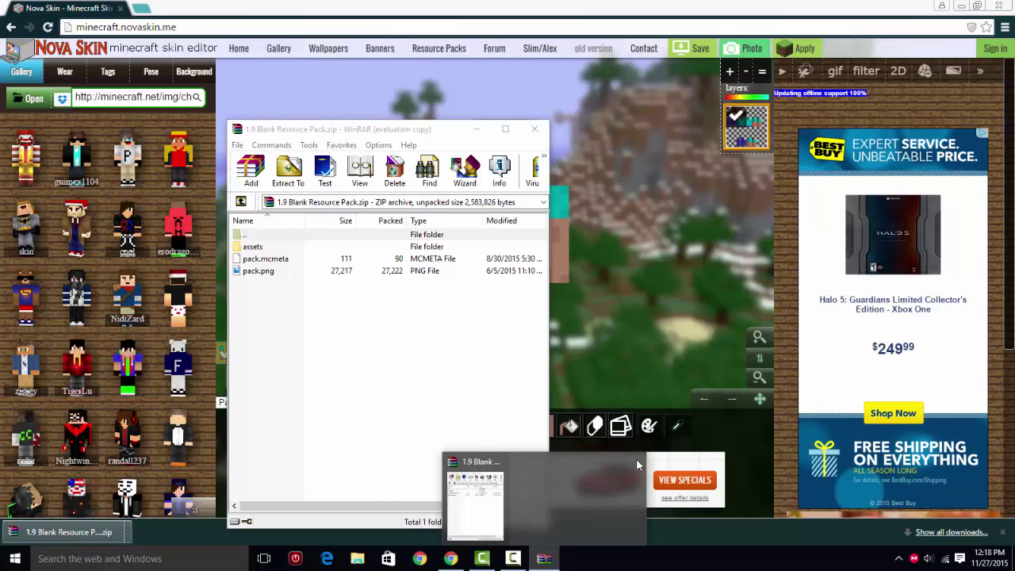
click(962, 6)
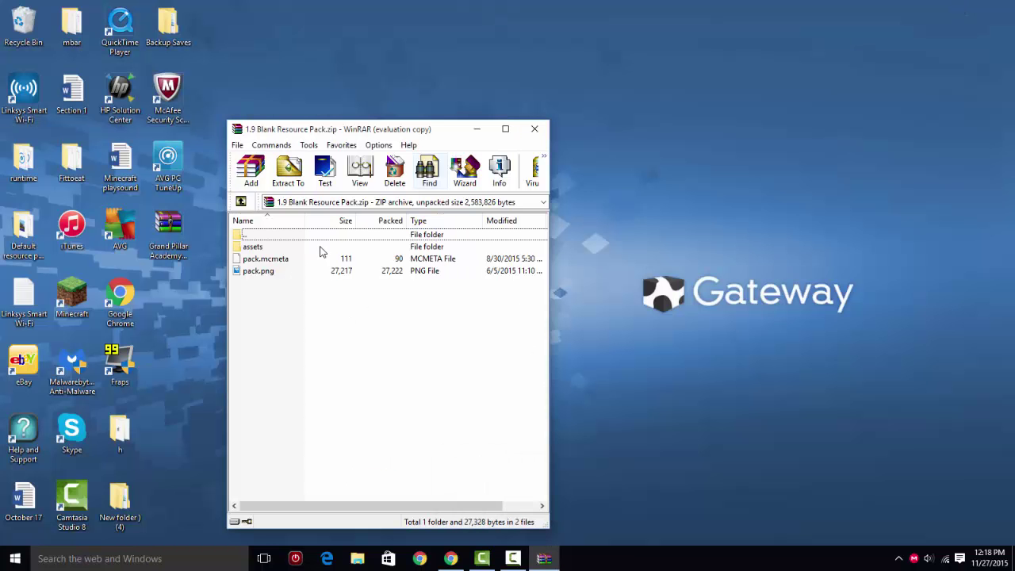
Step: Browse the archive to assets\minecraft\models\item
drag(297, 129, 326, 109)
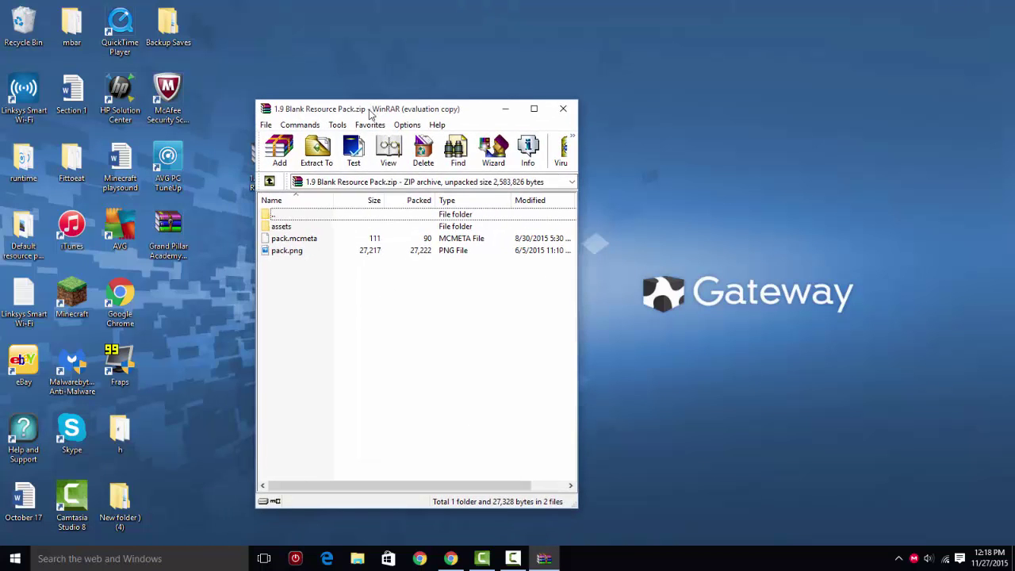
double_click(281, 227)
double_click(281, 227)
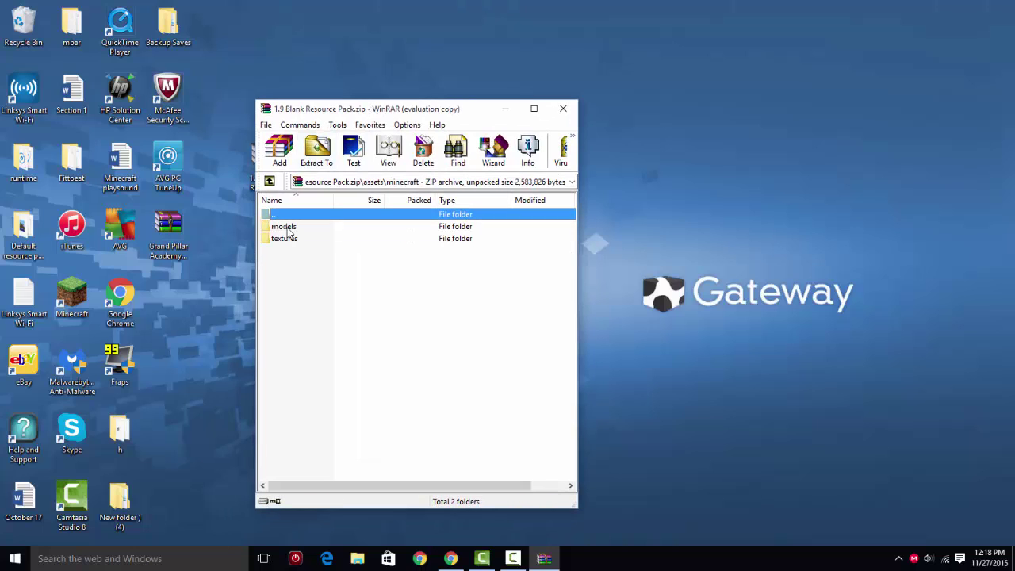
double_click(287, 228)
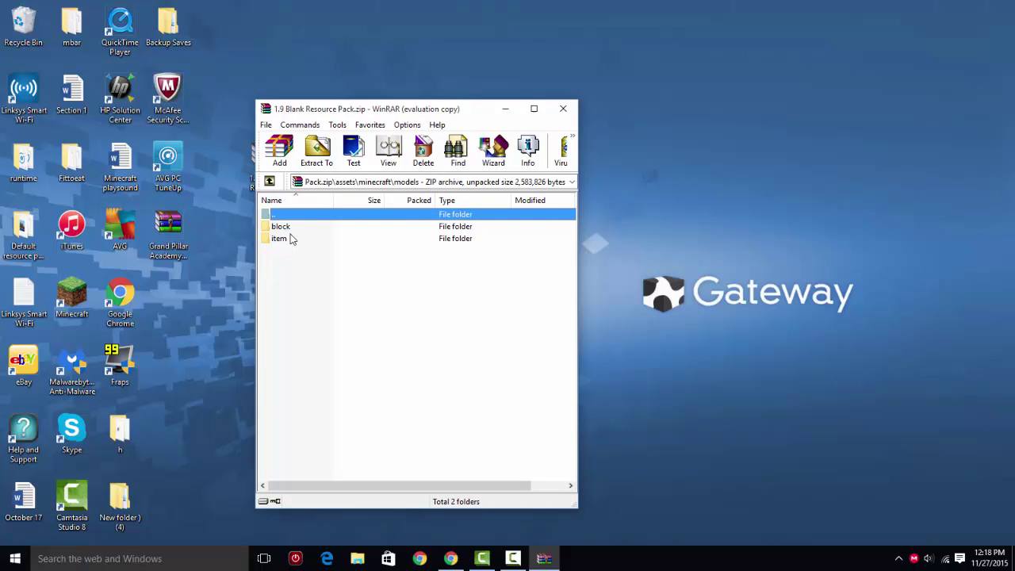
double_click(279, 238)
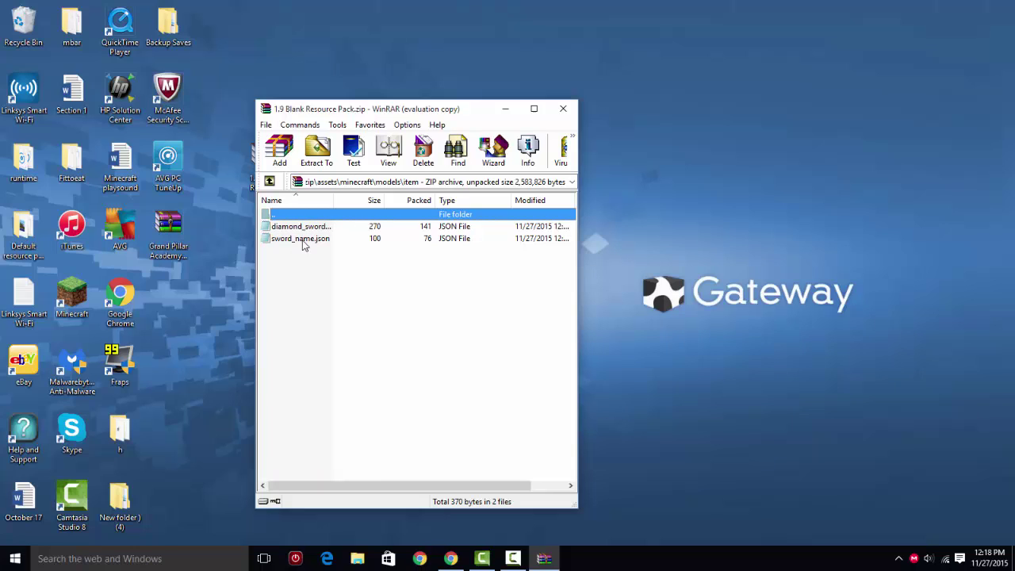
Step: Open diamond_sword.json in Notepad and review its layer0 texture and overrides block
double_click(302, 230)
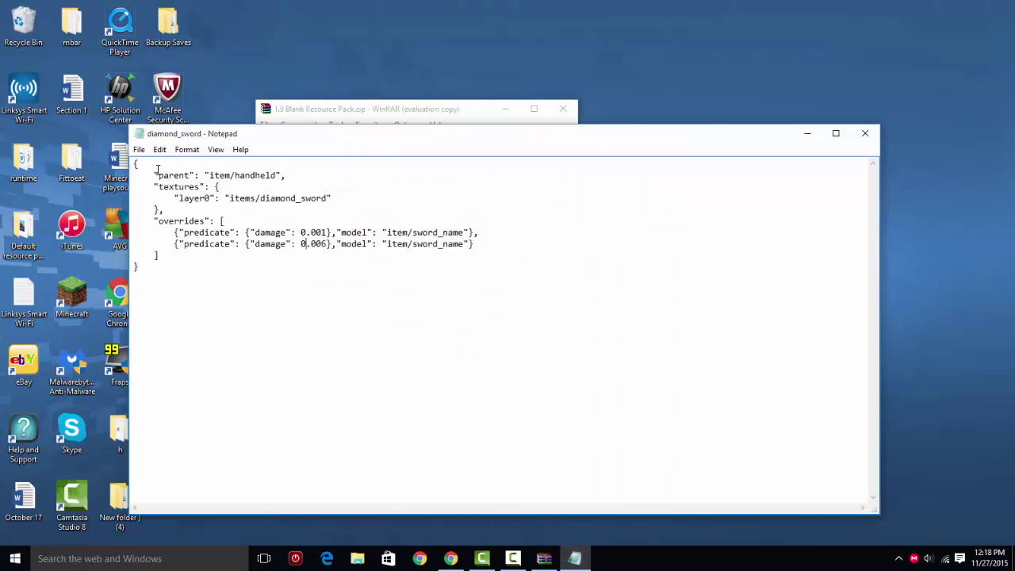
drag(153, 174, 500, 247)
click(500, 255)
drag(176, 255, 374, 199)
click(182, 198)
click(374, 199)
drag(208, 198, 261, 199)
click(325, 204)
click(261, 200)
Step: Examine both overrides, their damage 0.001 predicate and sword_name model references
drag(397, 232, 487, 244)
click(486, 244)
drag(178, 233, 327, 233)
click(284, 232)
drag(413, 235, 466, 232)
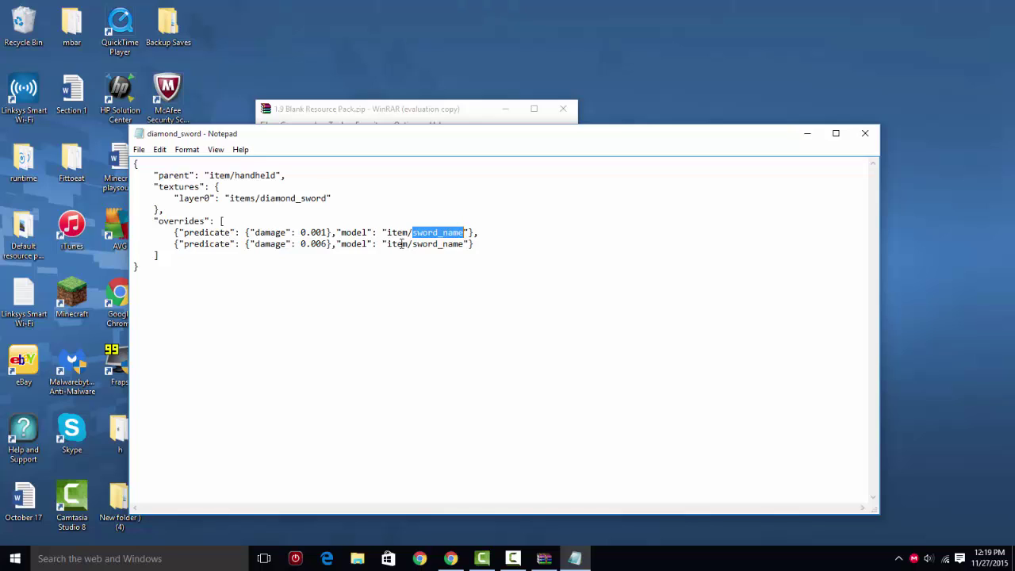
click(315, 244)
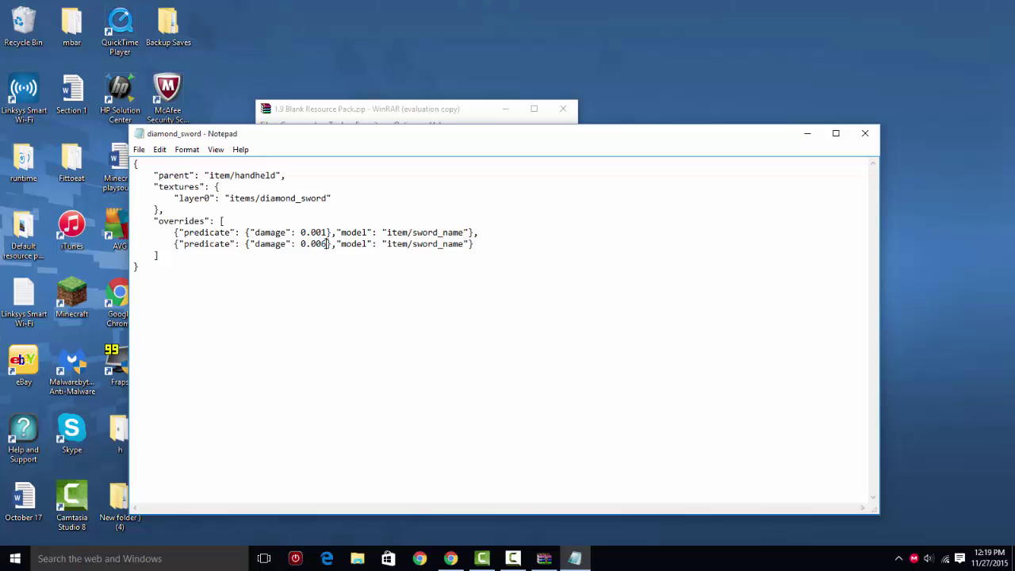
drag(413, 246, 470, 246)
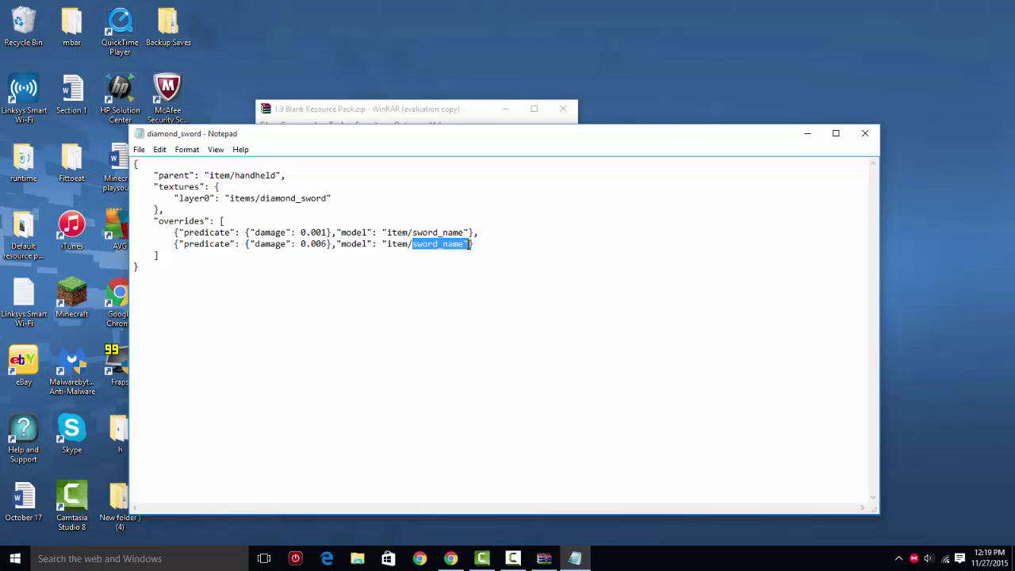
click(464, 245)
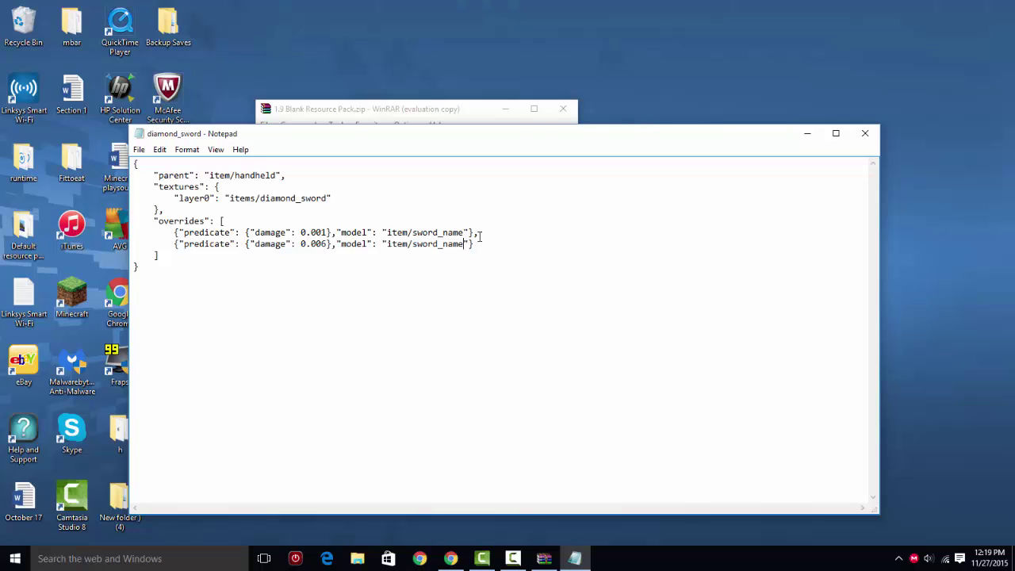
Step: Delete the second override and point the remaining one to item/test_sword, then close Notepad
mouse_move(473, 244)
mouse_down()
mouse_move(185, 242)
mouse_move(470, 232)
mouse_up()
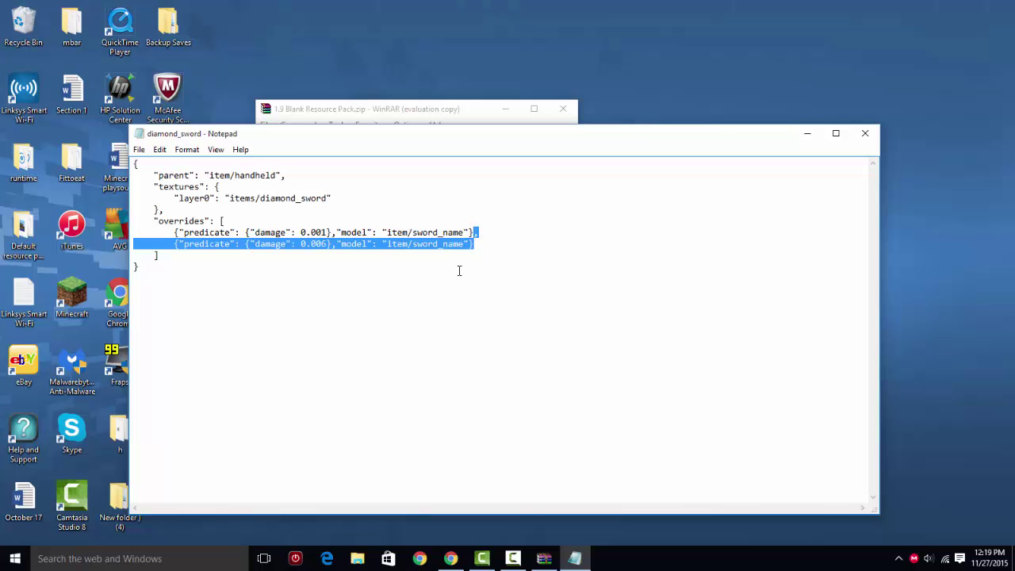
key(ctrl+c)
click(485, 243)
key(ctrl+v)
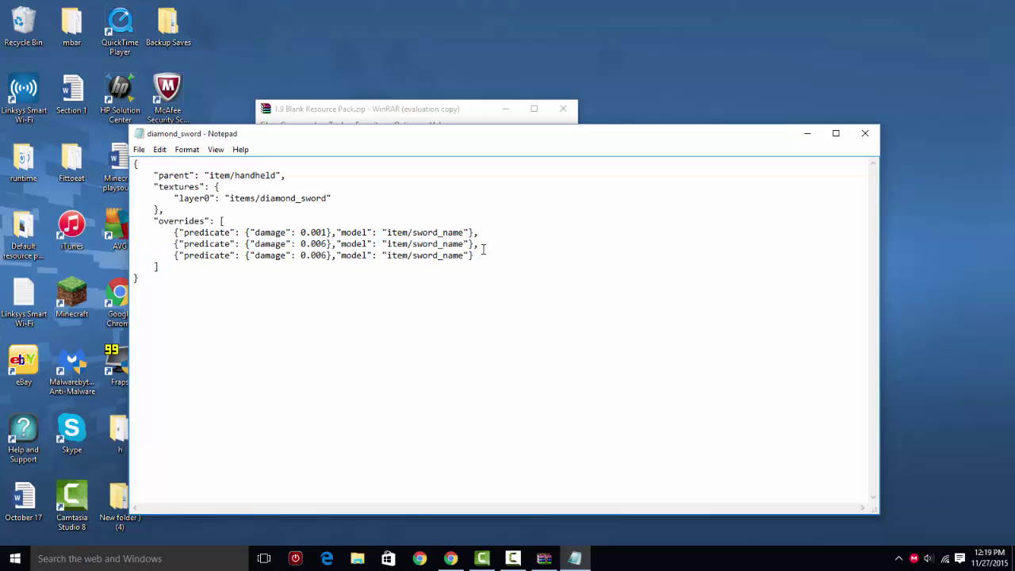
key(ctrl+z)
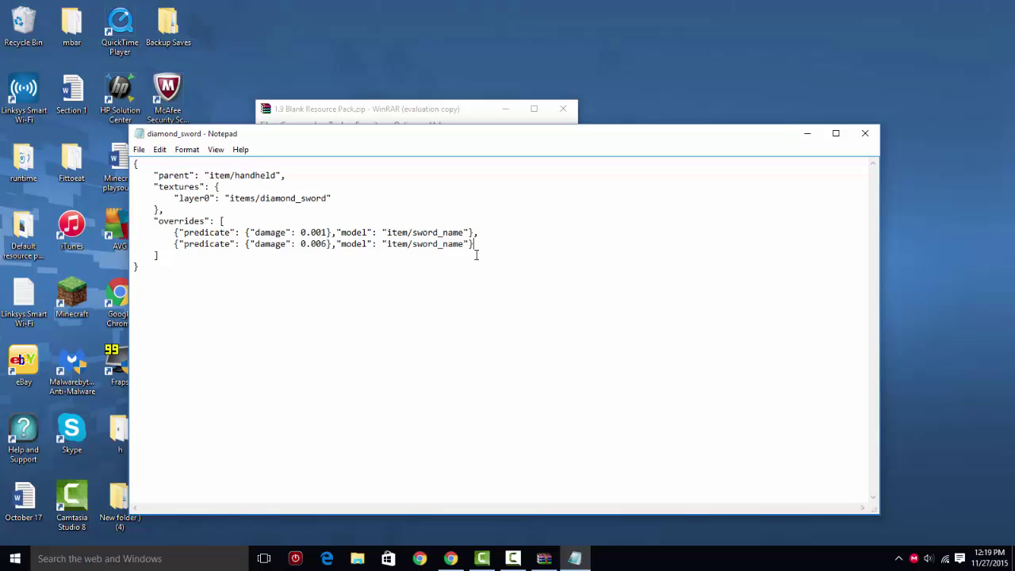
drag(474, 243, 476, 238)
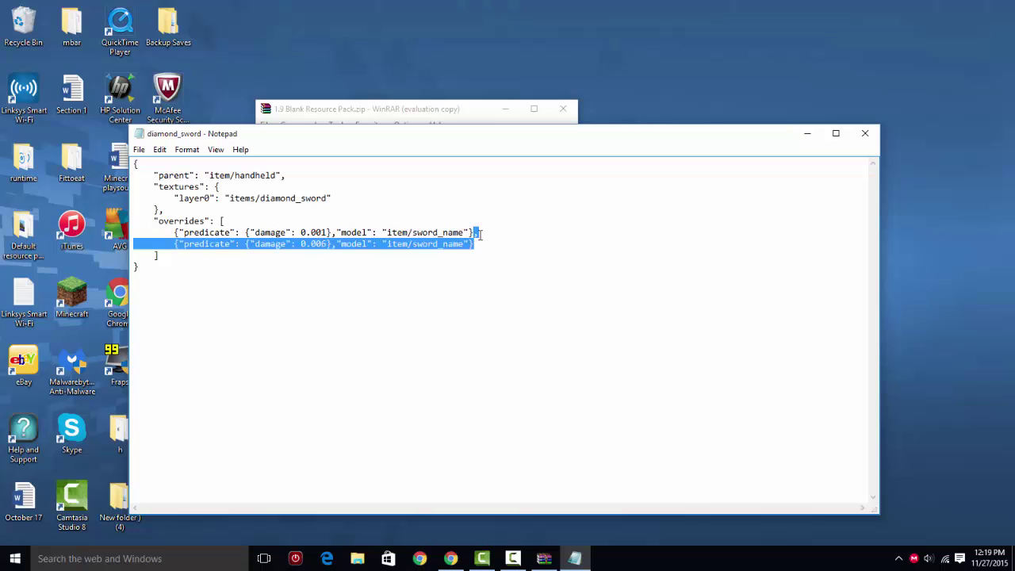
key(BackSpace)
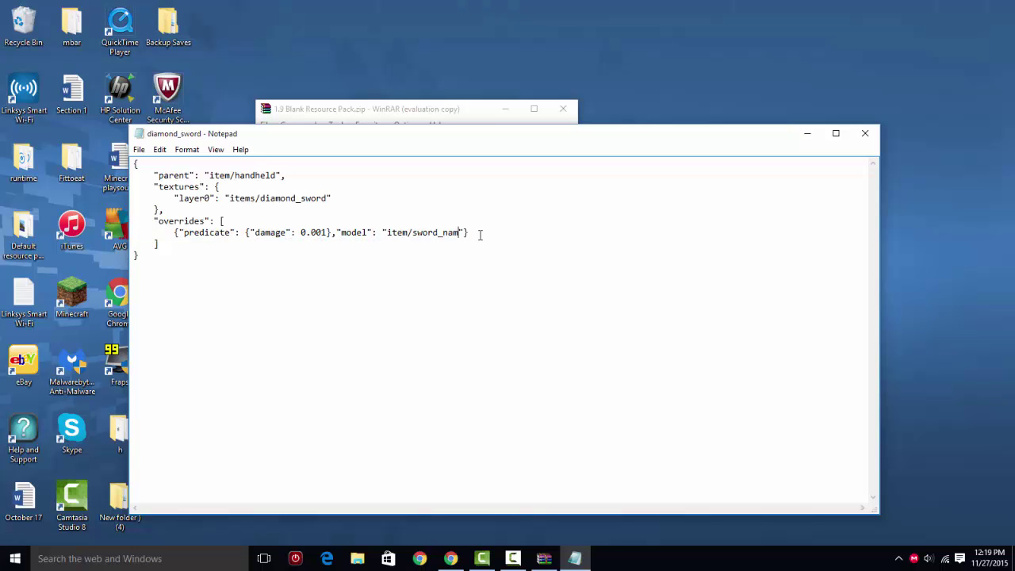
key(BackSpace)
key(BackSpace)
key(BackSpace)
key(BackSpace)
key(BackSpace)
key(BackSpace)
key(BackSpace)
click(864, 133)
Step: Update diamond_sword.json in the archive, then set sword_name.json's layer0 to items/test_sword and save
click(458, 323)
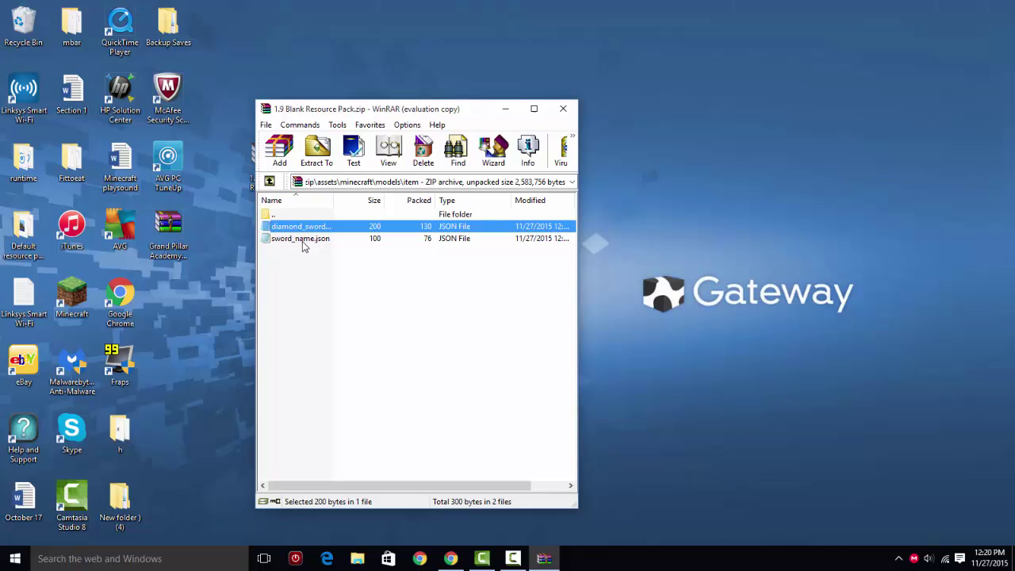
double_click(305, 239)
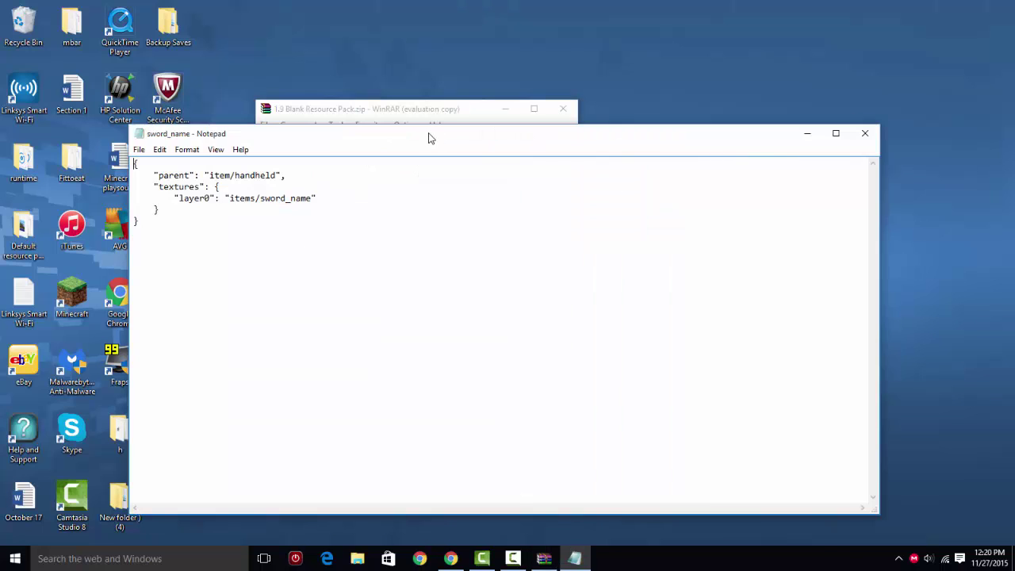
drag(531, 135, 472, 196)
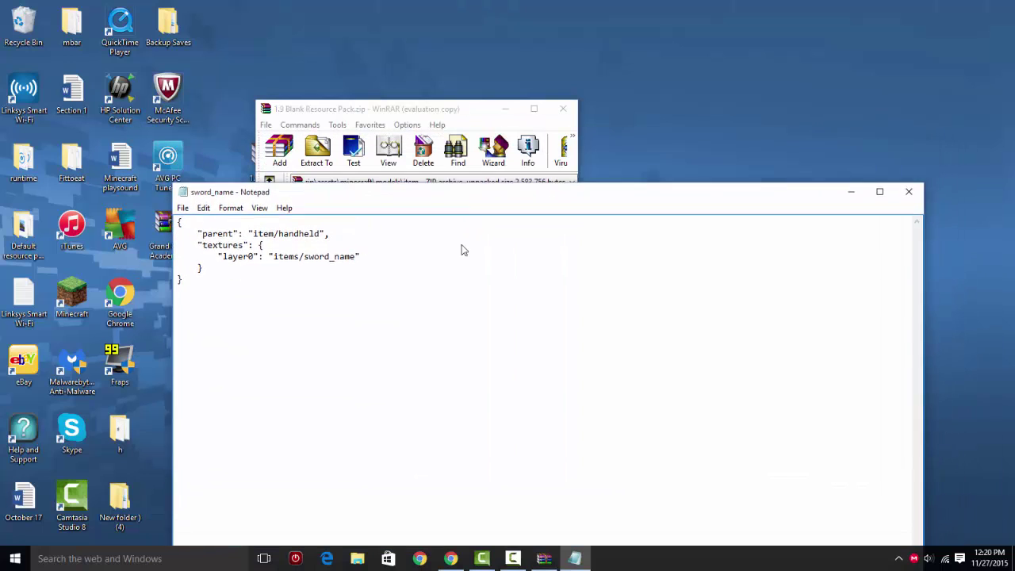
drag(464, 250, 333, 179)
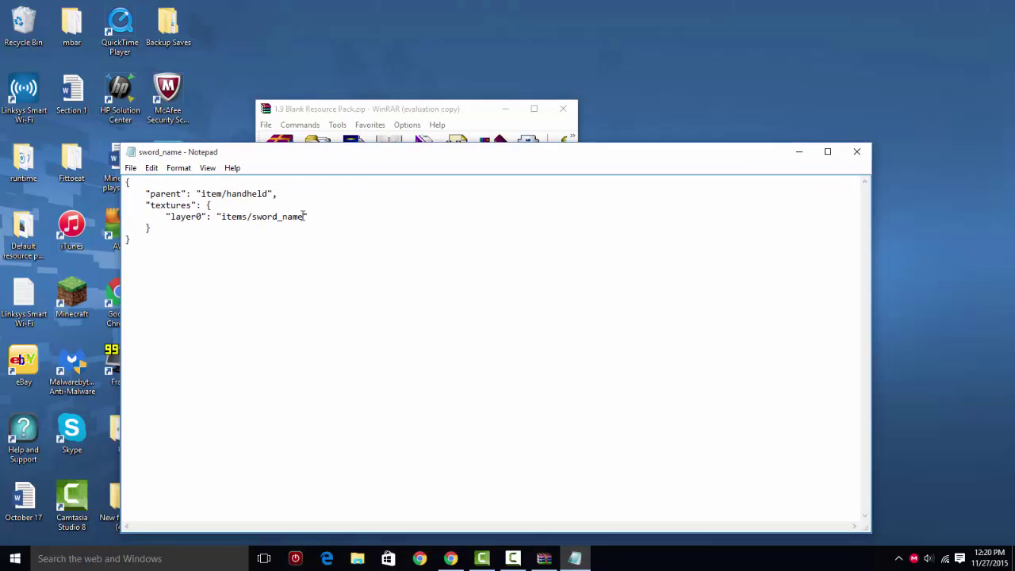
drag(304, 216, 249, 217)
text(i)
click(856, 151)
click(482, 288)
Step: Confirm the archive update and rename sword_name.json to test_sword.json
right_click(315, 238)
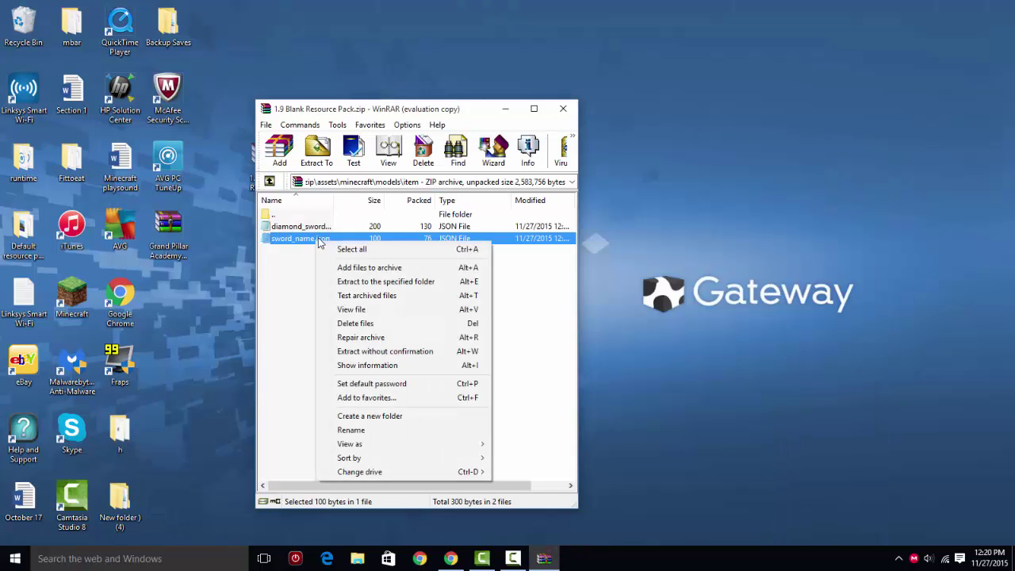
click(453, 322)
right_click(337, 238)
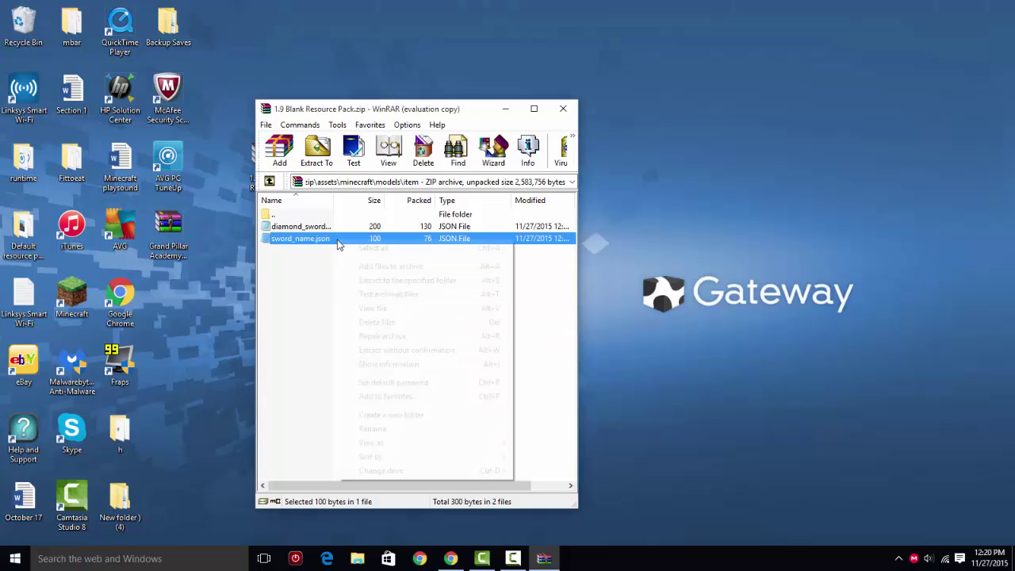
click(394, 428)
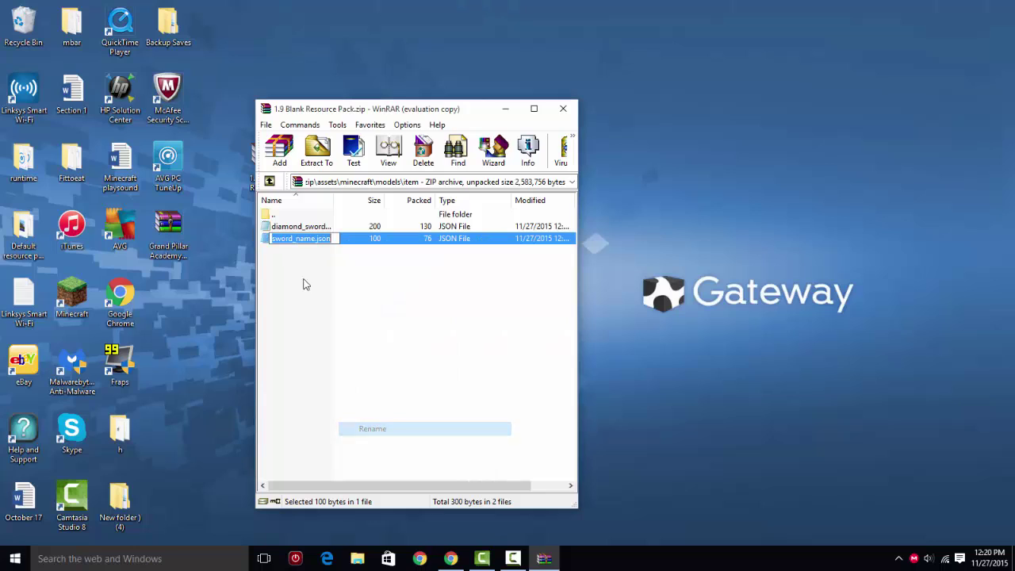
click(315, 238)
key(BackSpace)
key(BackSpace)
key(BackSpace)
key(BackSpace)
key(BackSpace)
key(BackSpace)
key(BackSpace)
key(BackSpace)
key(BackSpace)
key(BackSpace)
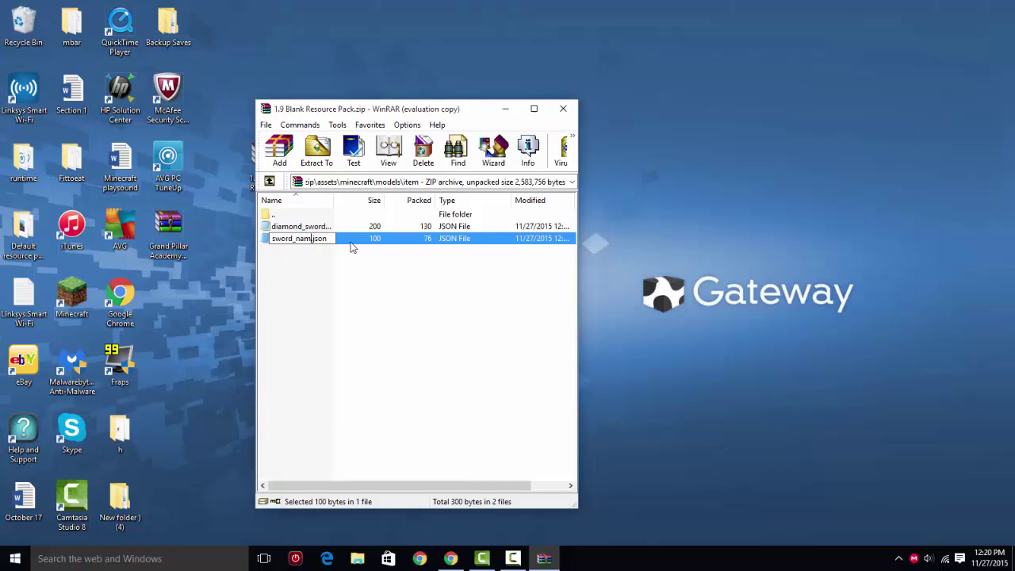
text(test_sword)
key(Return)
Step: Go up to the minecraft folder and open textures\items
click(272, 216)
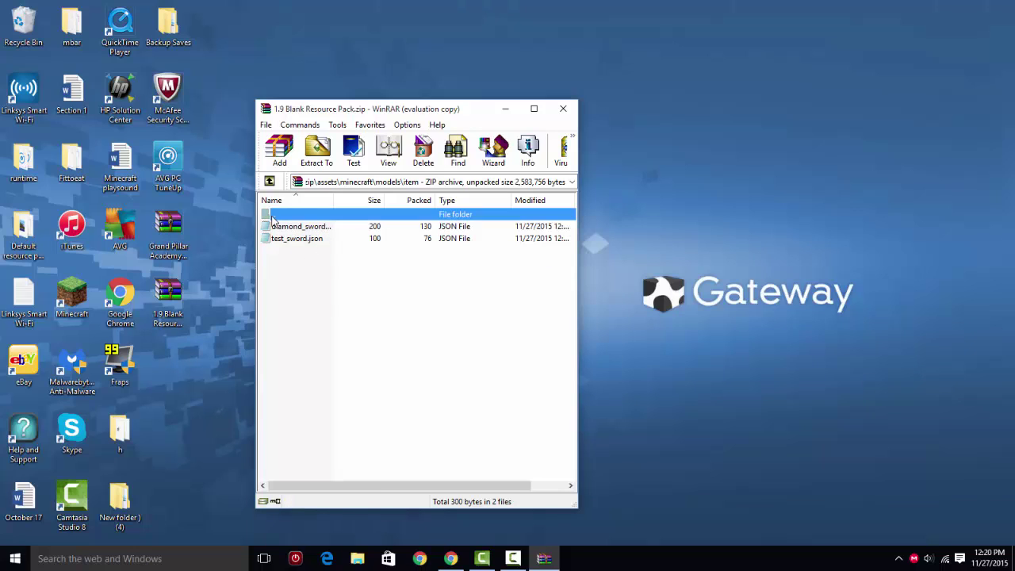
click(270, 181)
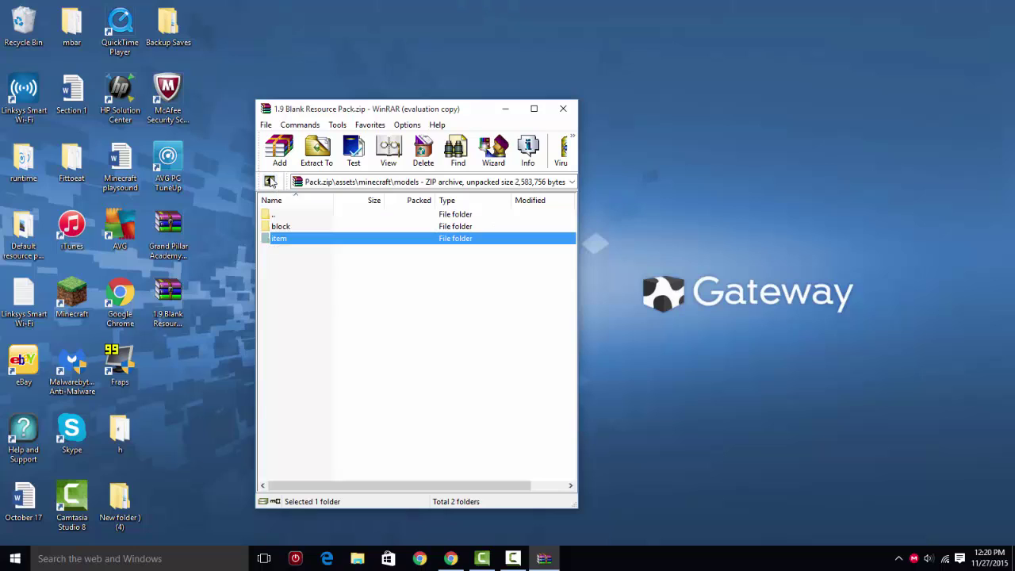
click(269, 181)
double_click(281, 240)
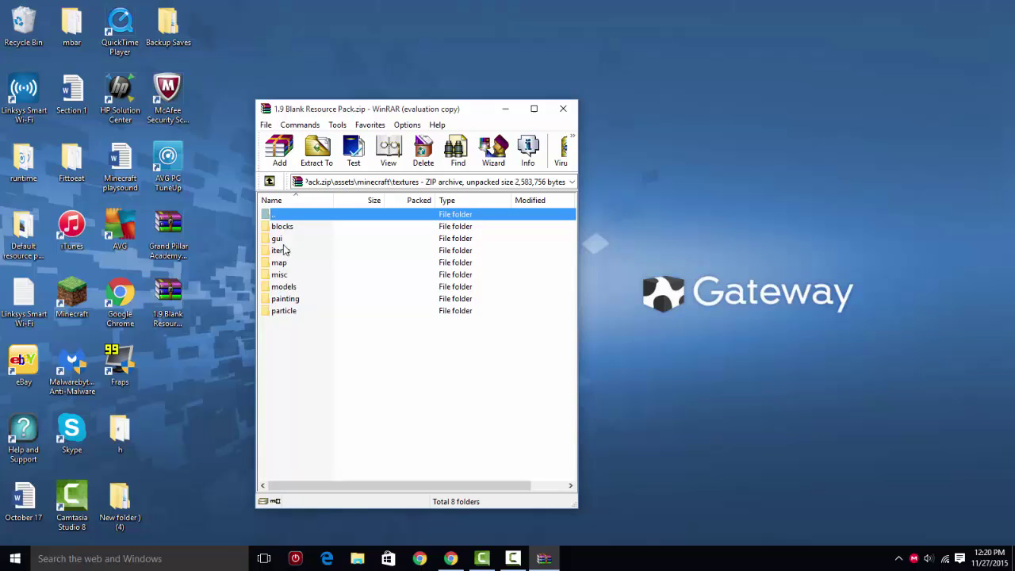
double_click(284, 251)
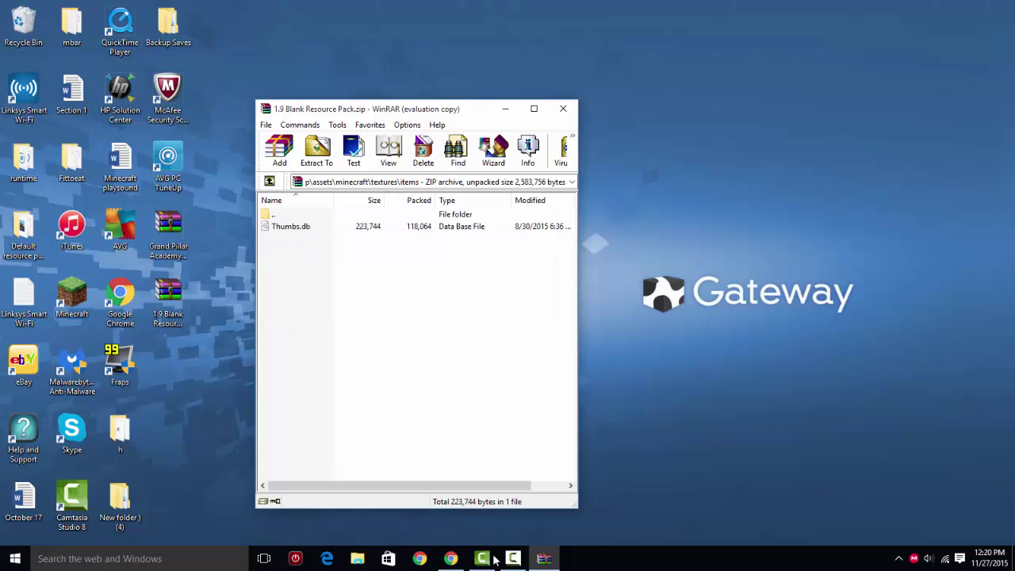
Step: Open diamond_sword.png from the Items textures in Nova Skin's Resource Pack Creator
click(450, 558)
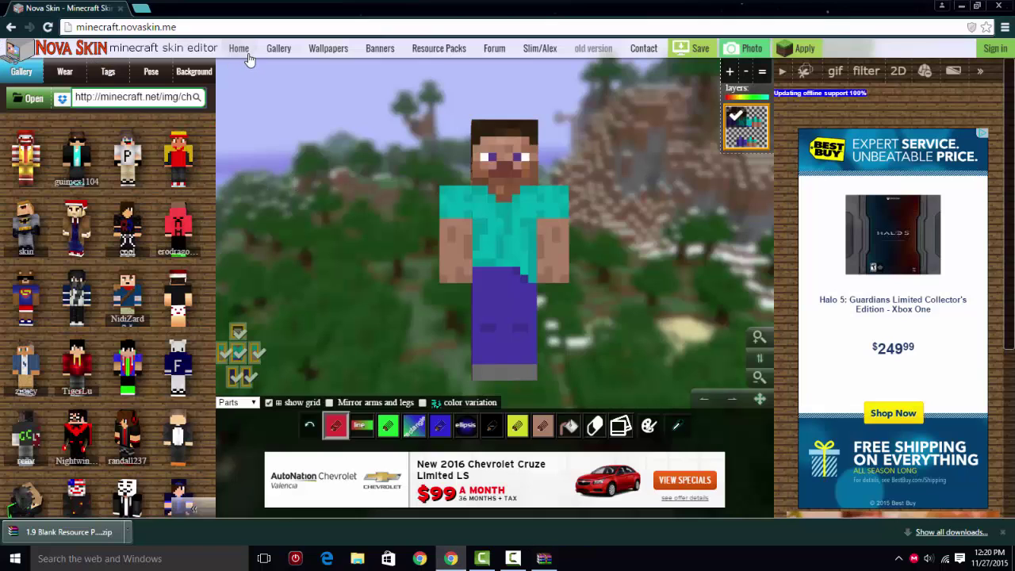
click(445, 46)
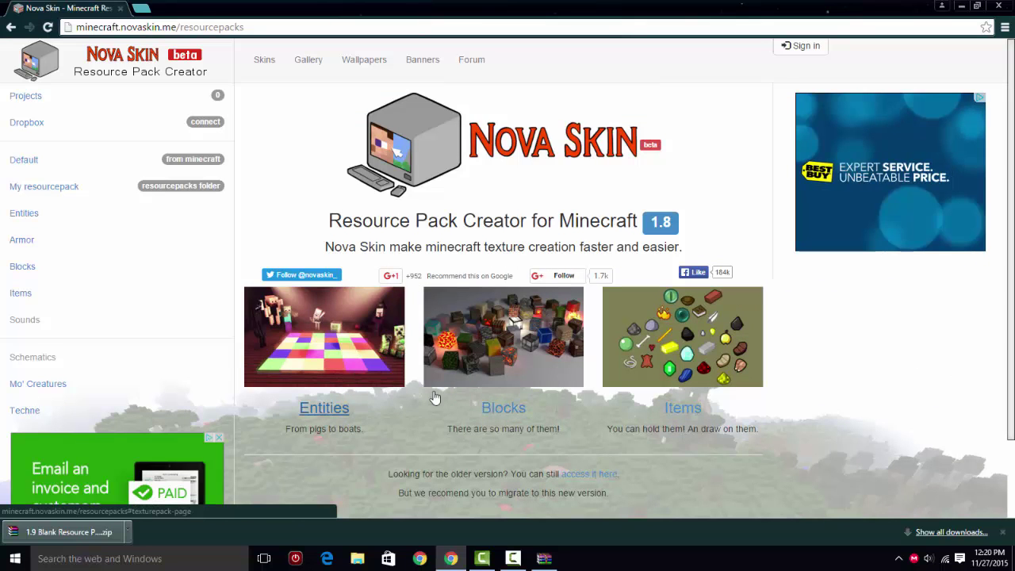
click(683, 406)
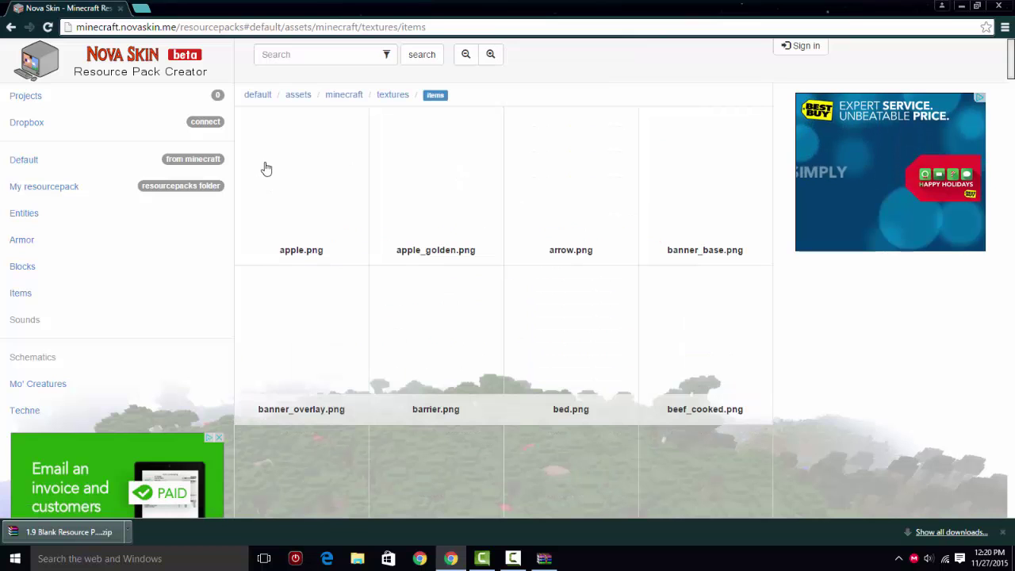
scroll(552, 224, down, 5)
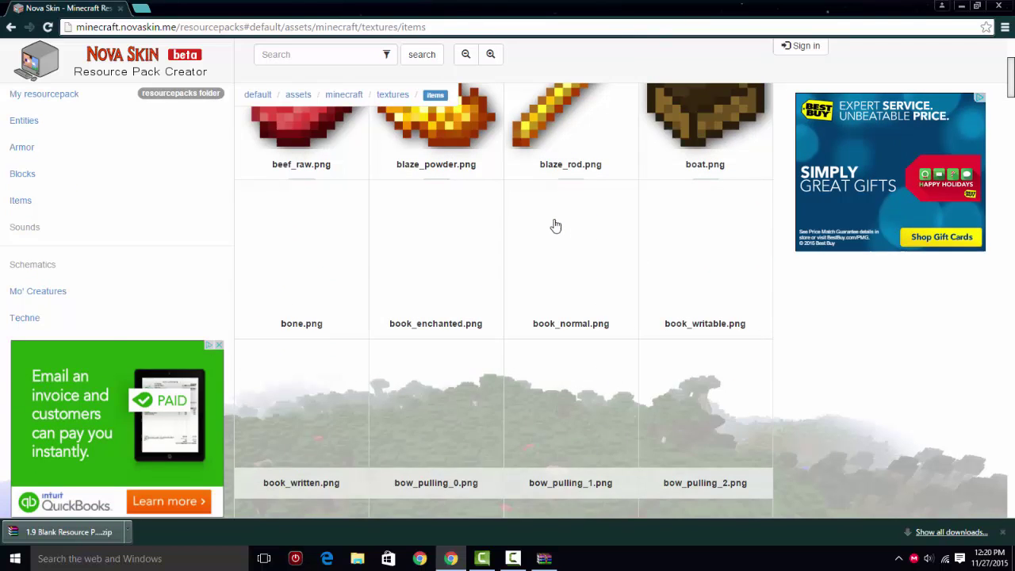
scroll(555, 226, down, 20)
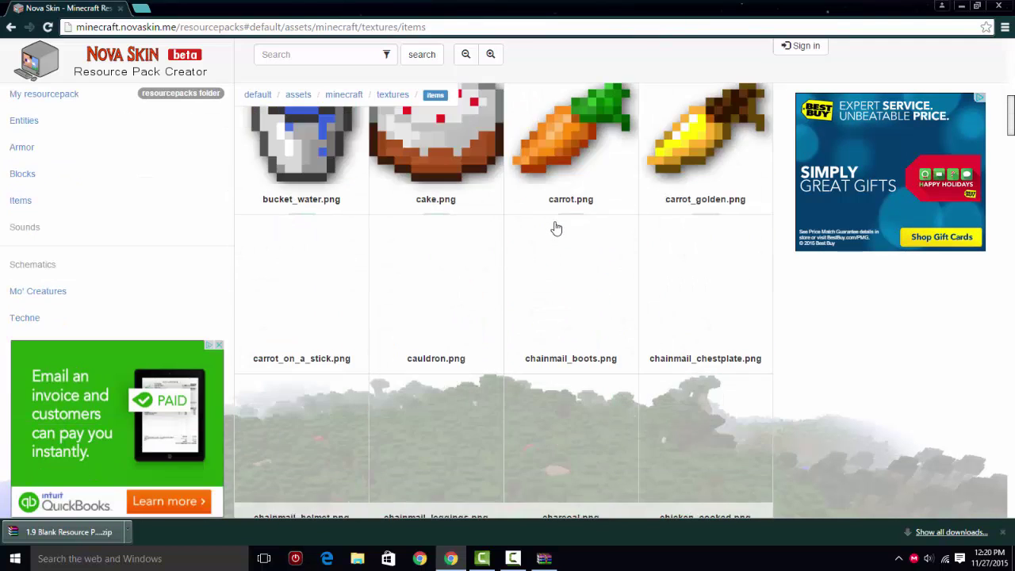
scroll(547, 206, down, 10)
scroll(650, 238, up, 3)
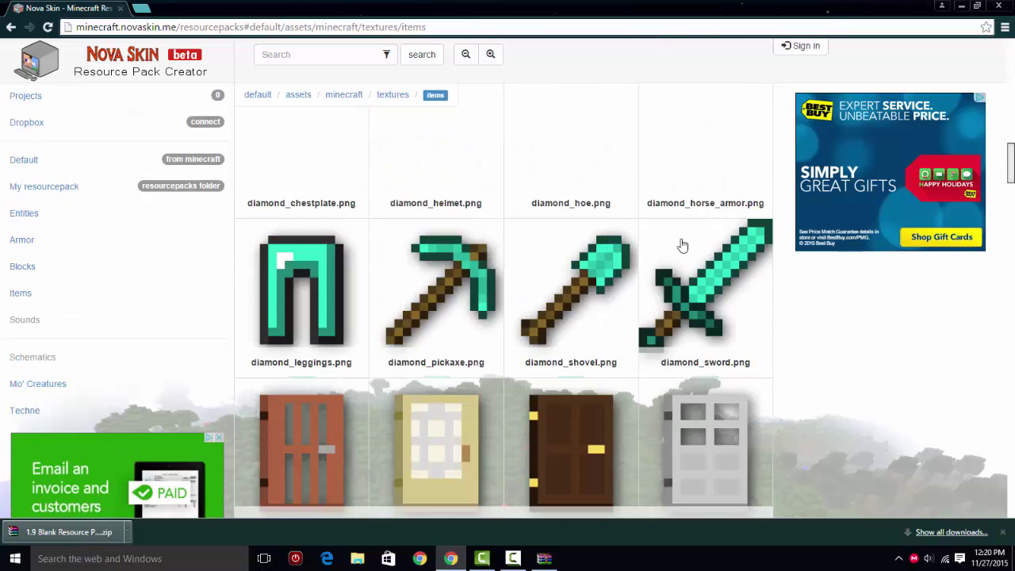
click(702, 269)
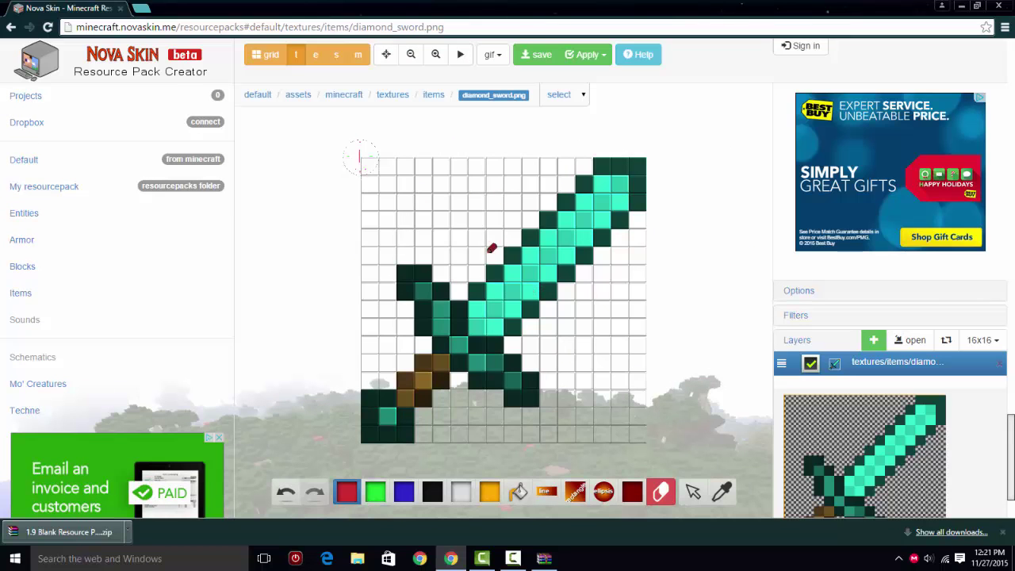
Step: Paint the sword blade red and add red drip pixels beside it
click(348, 493)
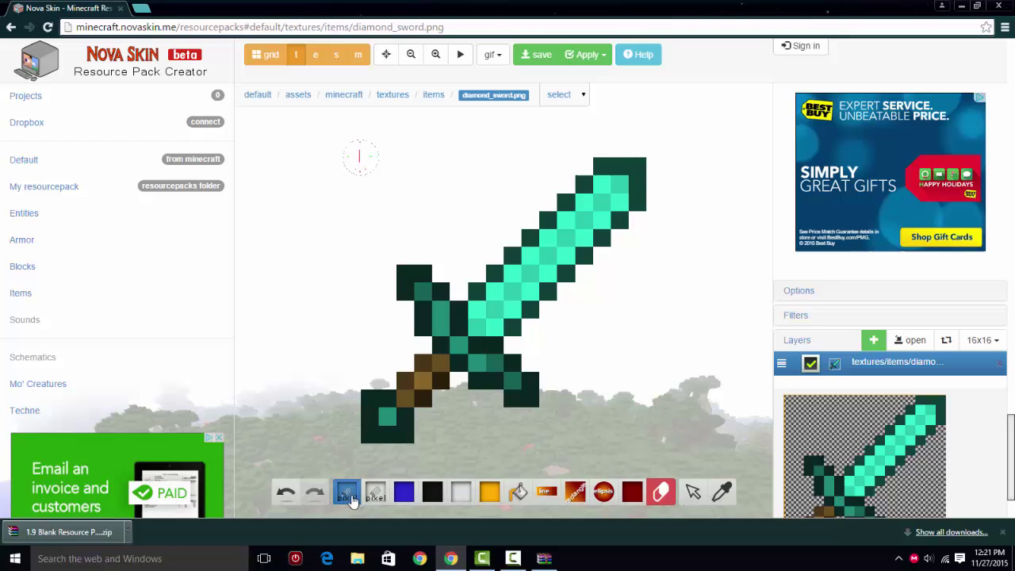
mouse_move(478, 307)
mouse_down()
mouse_move(497, 328)
mouse_move(531, 289)
mouse_move(558, 277)
mouse_move(622, 202)
mouse_move(621, 186)
mouse_move(581, 197)
mouse_move(532, 254)
mouse_up()
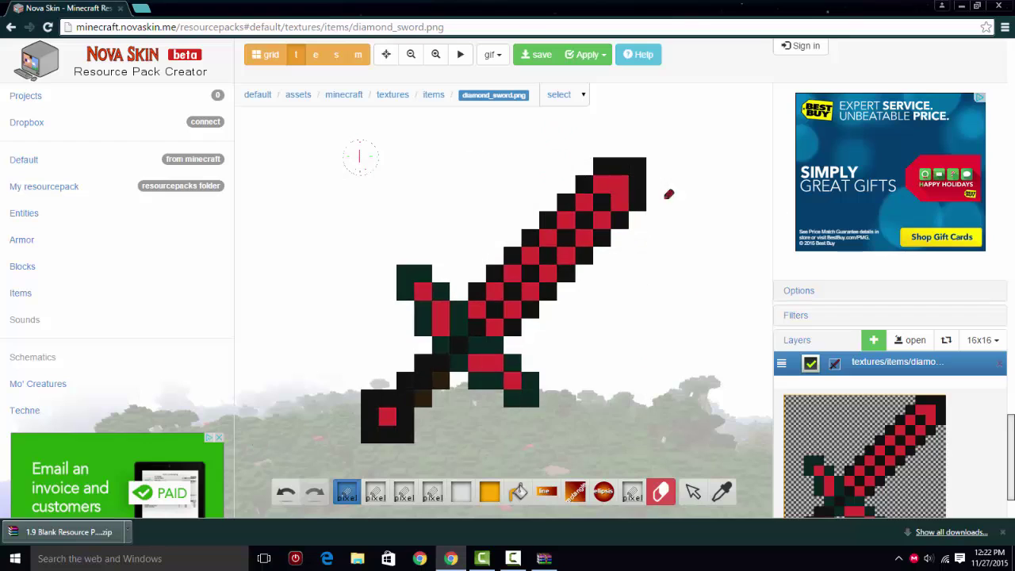
click(604, 272)
click(602, 290)
click(583, 346)
click(583, 364)
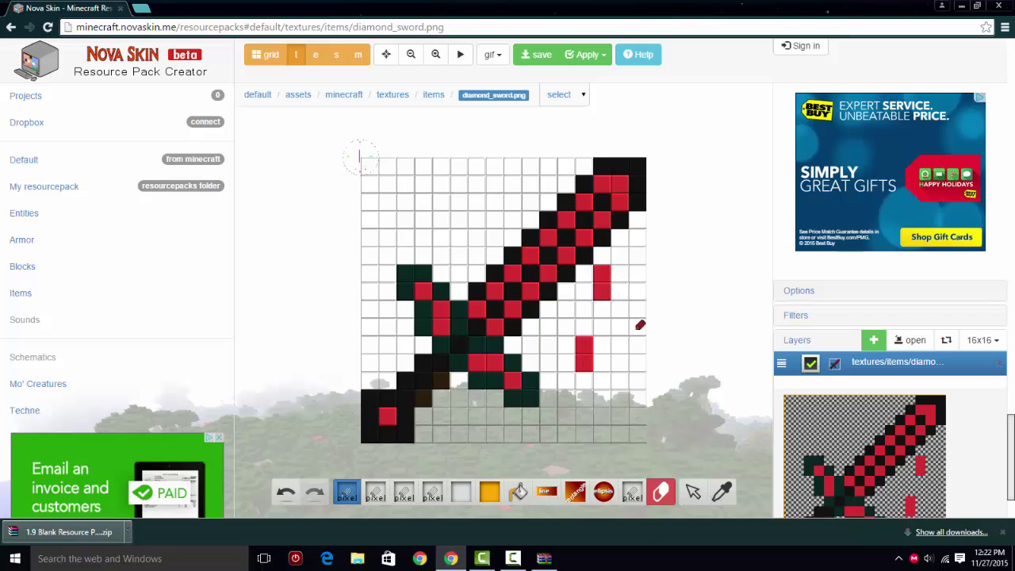
drag(638, 291, 640, 302)
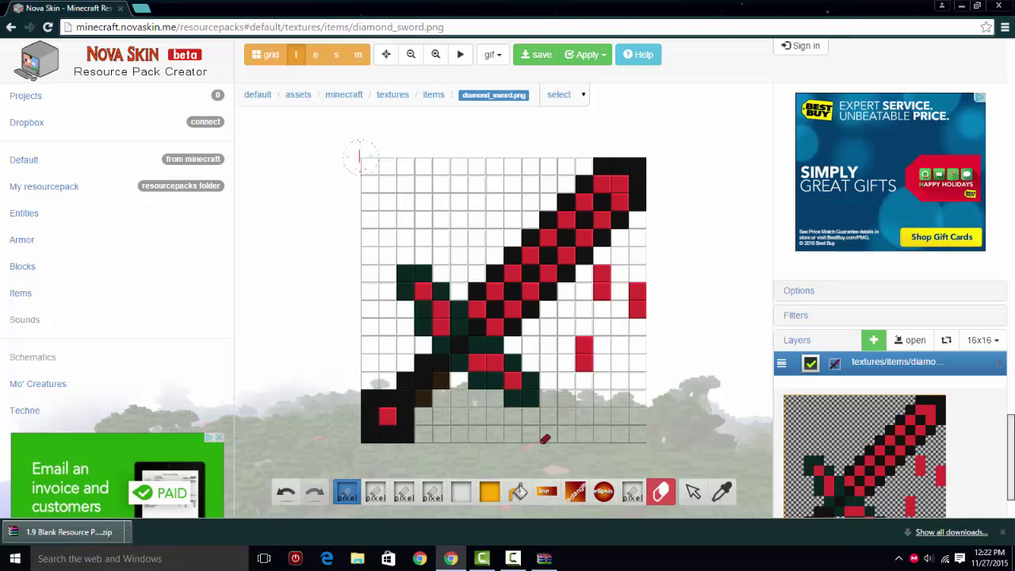
Step: Repaint the blade's top-right tip pixel black
click(404, 492)
click(432, 492)
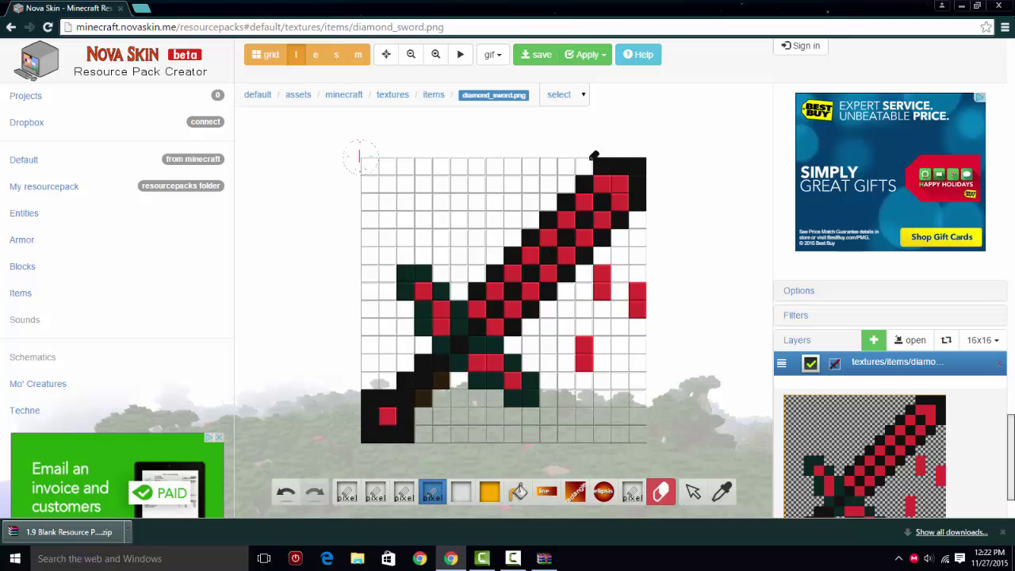
click(620, 184)
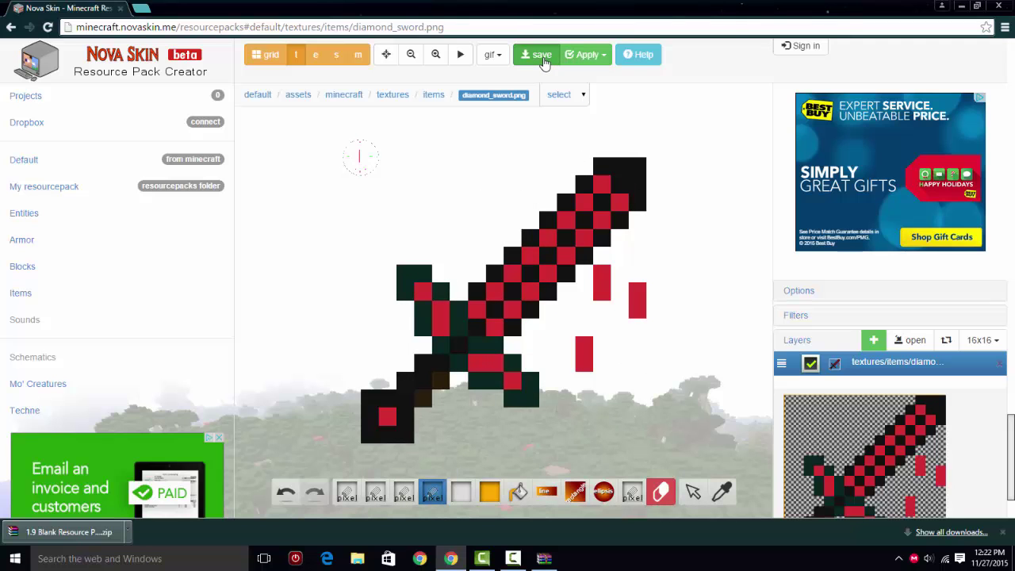
Step: Open the texture's Download view and choose to save the sword image
click(541, 55)
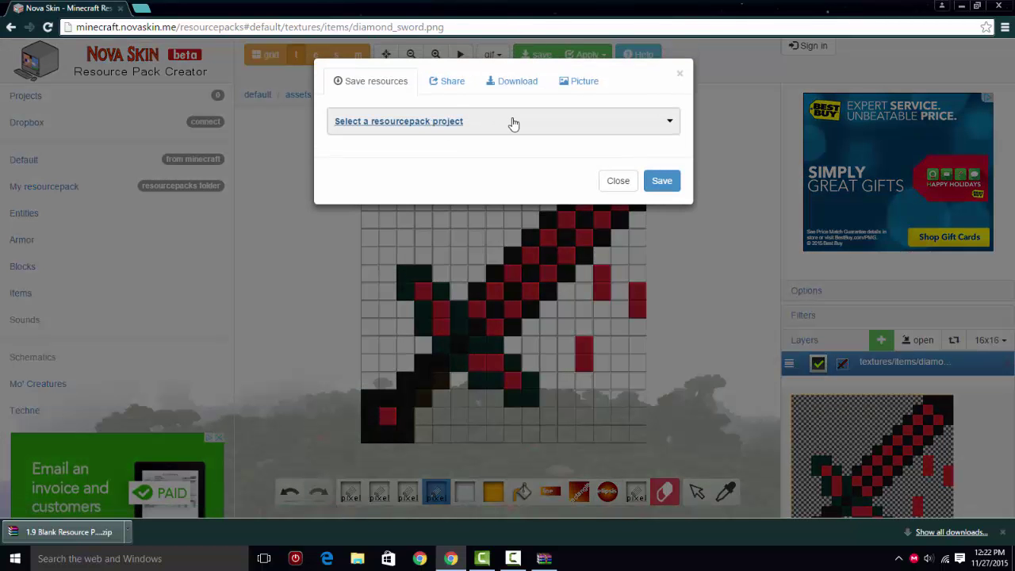
click(511, 81)
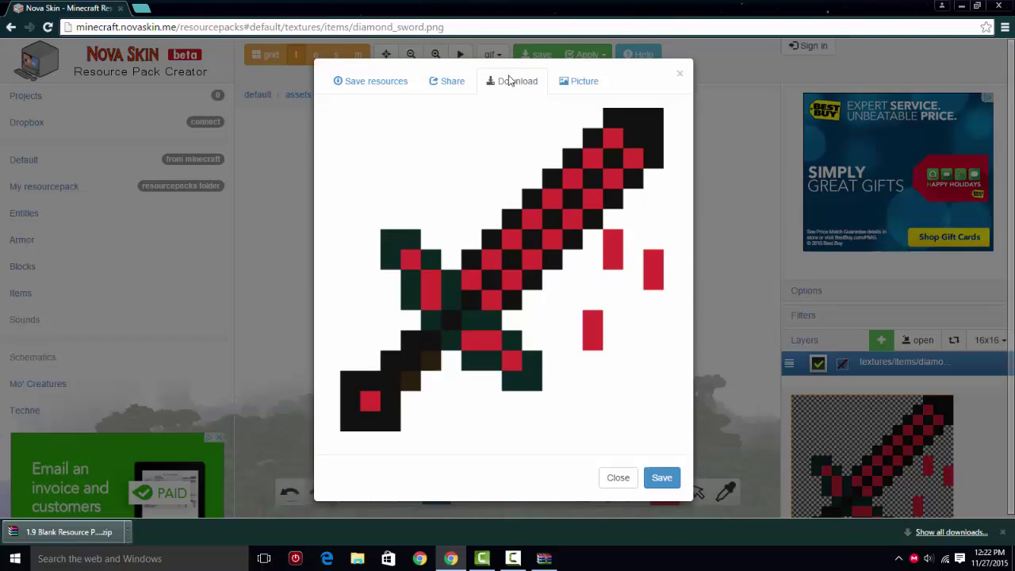
click(658, 479)
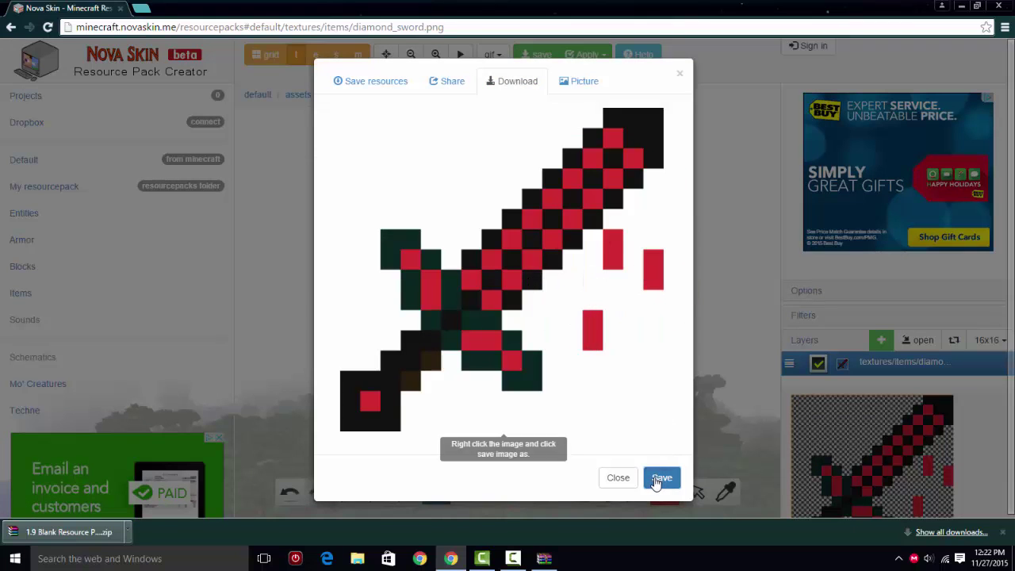
right_click(537, 346)
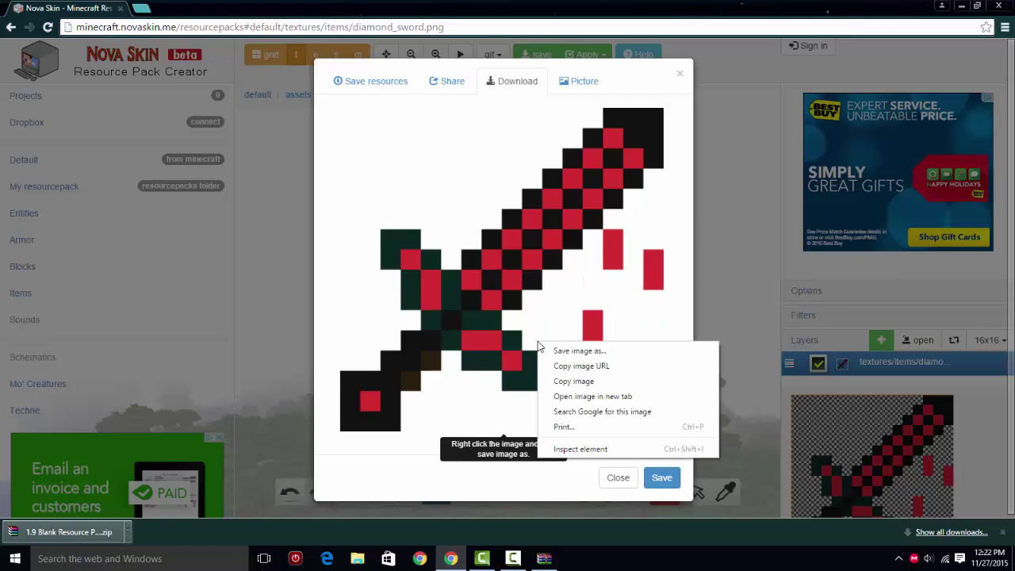
click(587, 355)
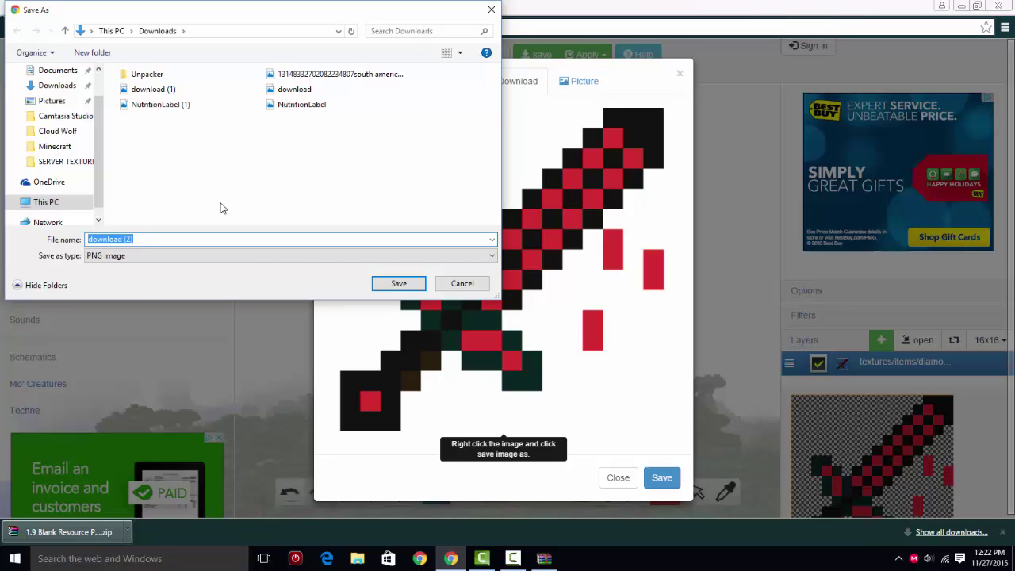
Step: Save the image as test_sword.png on the Desktop
text(test_sword)
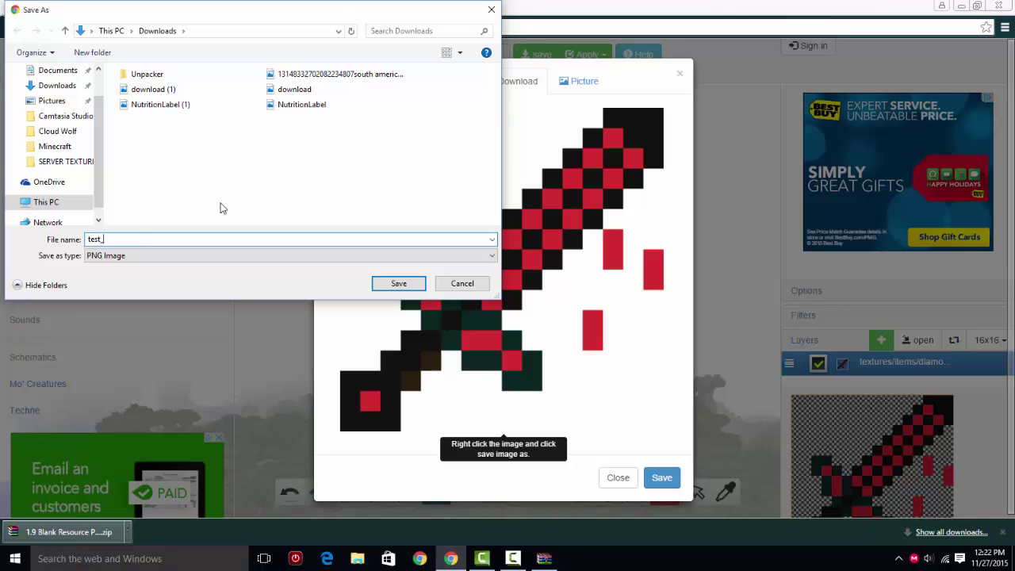
click(83, 162)
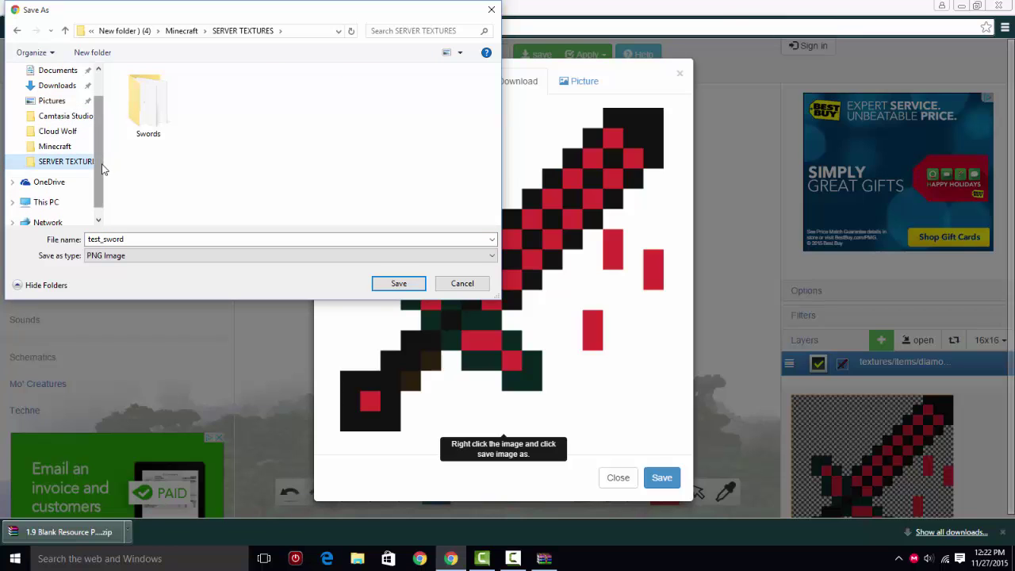
scroll(87, 171, up, 1)
scroll(101, 179, down, 2)
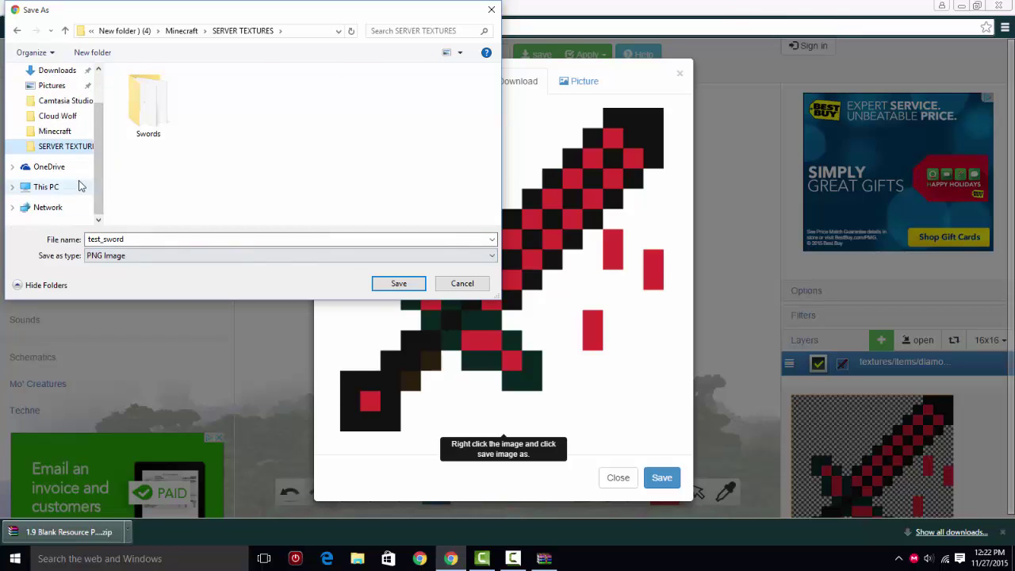
scroll(64, 127, up, 2)
click(53, 91)
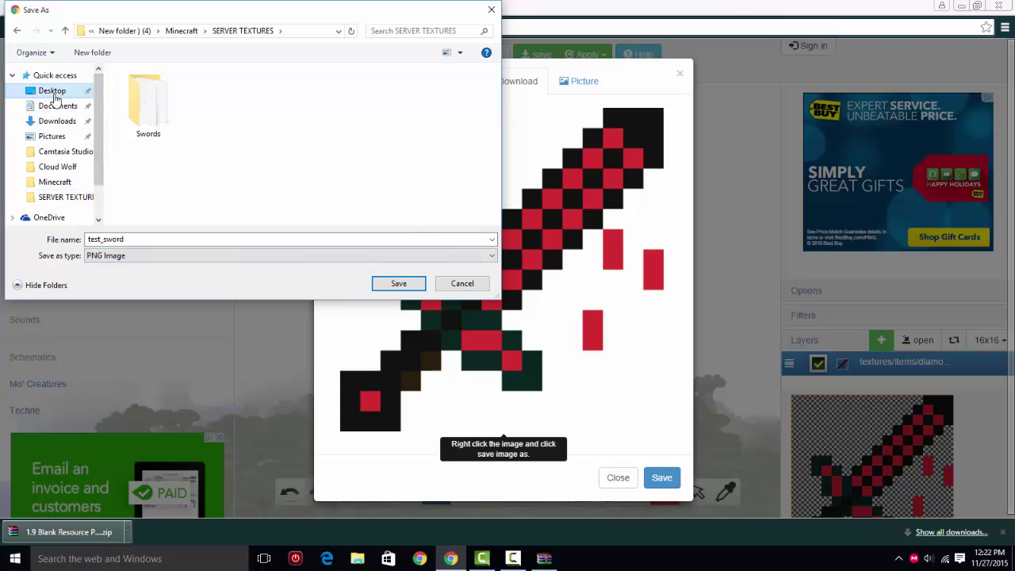
click(399, 284)
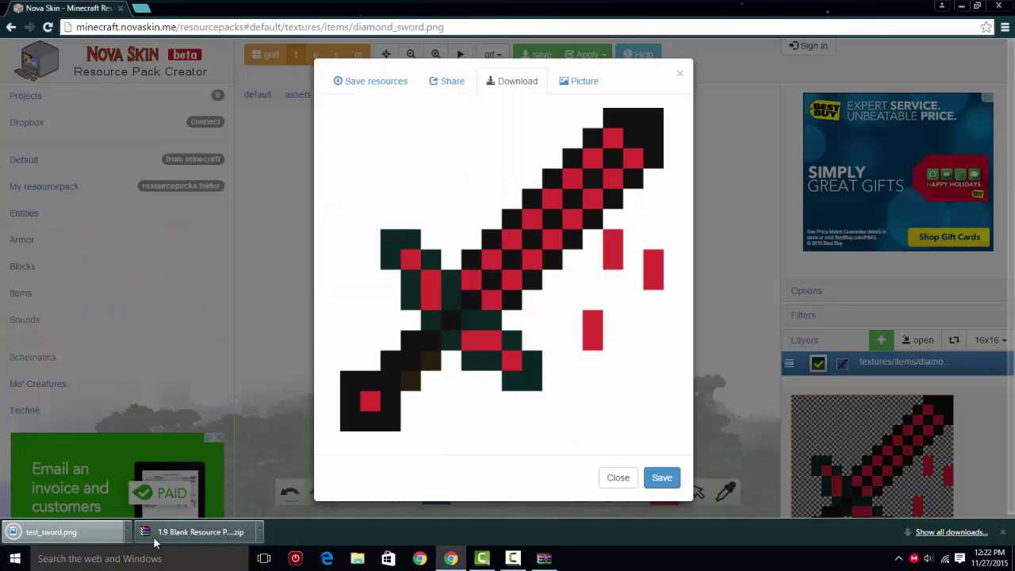
click(1002, 532)
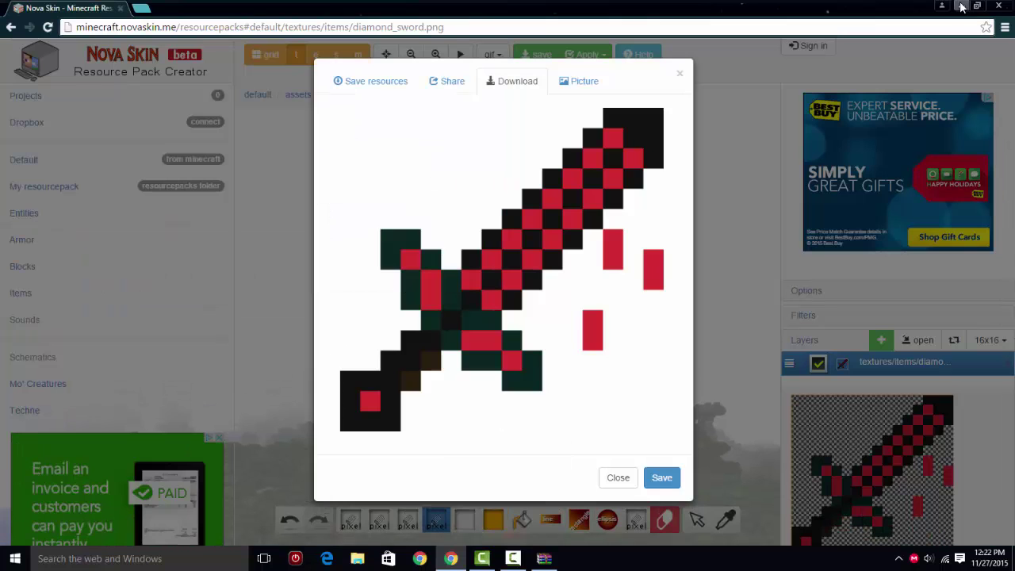
Step: Move the WinRAR window aside and open test_sword in Microsoft Office Picture Manager
click(961, 5)
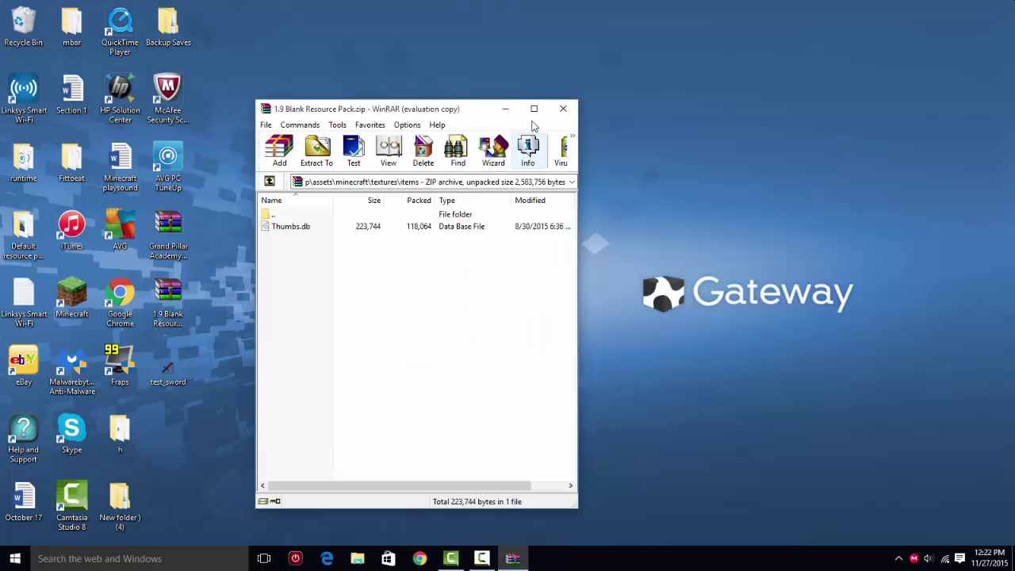
drag(407, 115, 831, 21)
double_click(165, 368)
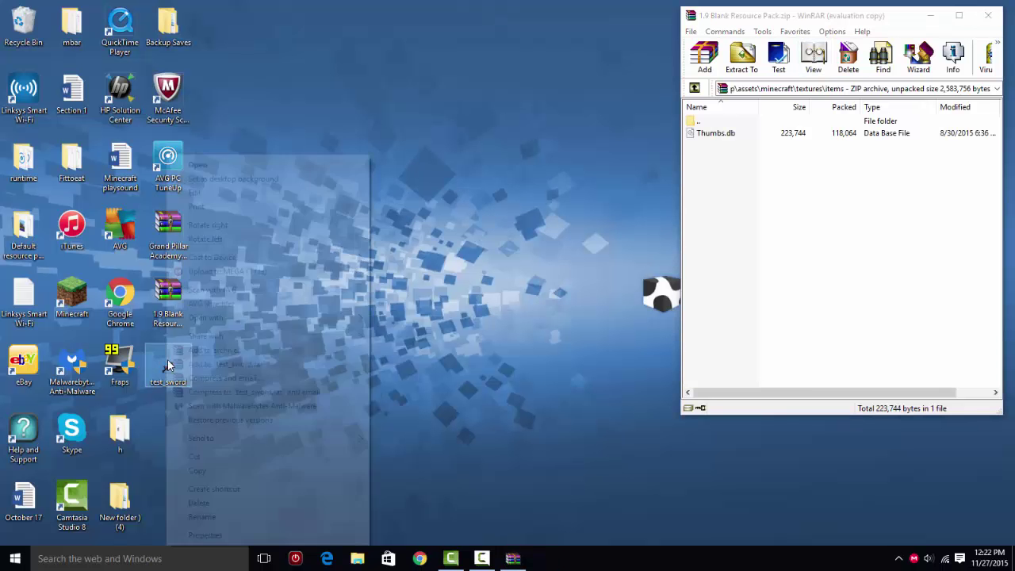
mouse_move(339, 319)
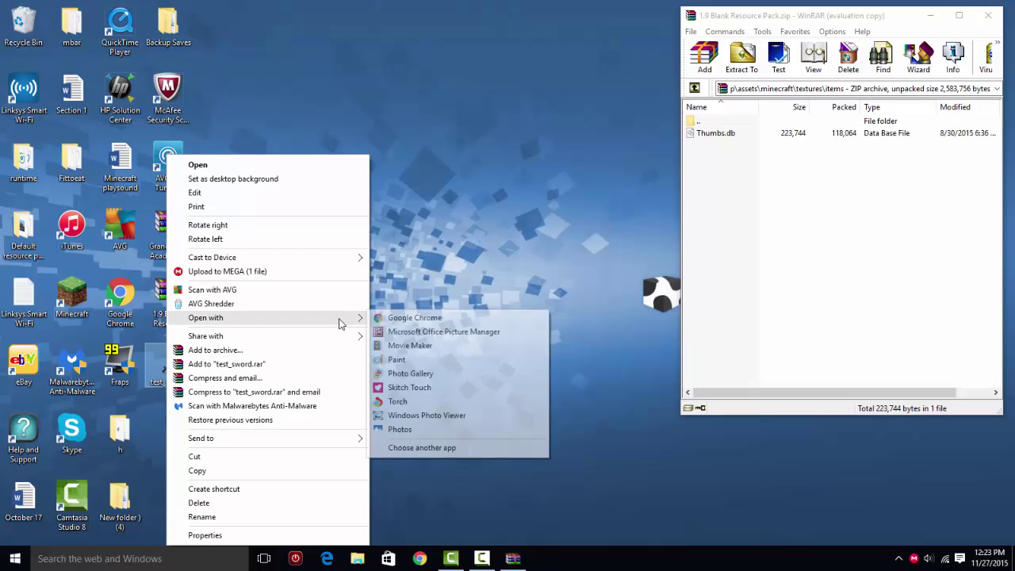
click(397, 331)
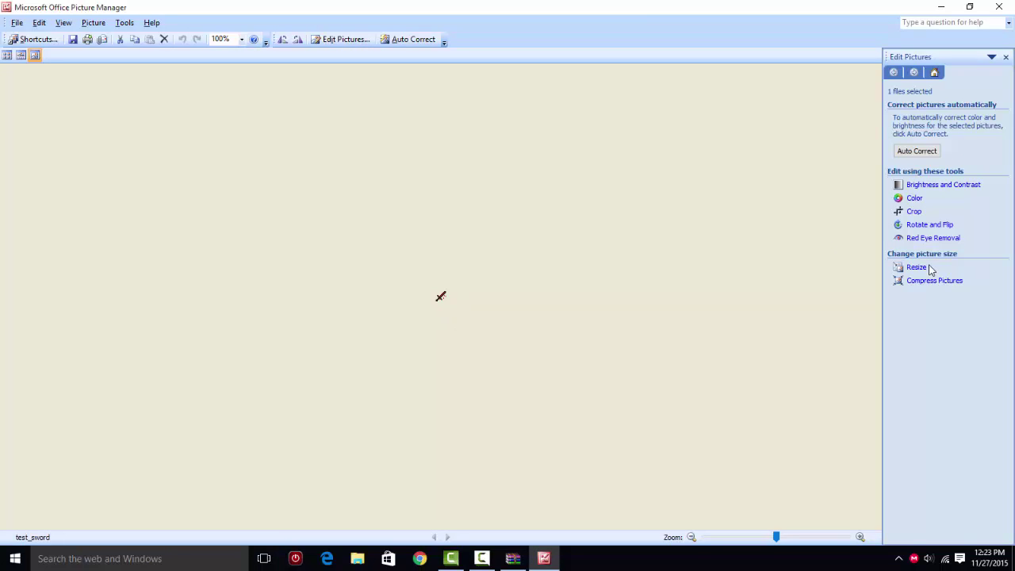
Step: Resize test_sword to a custom 16 x 16 pixels and save it when closing
click(917, 268)
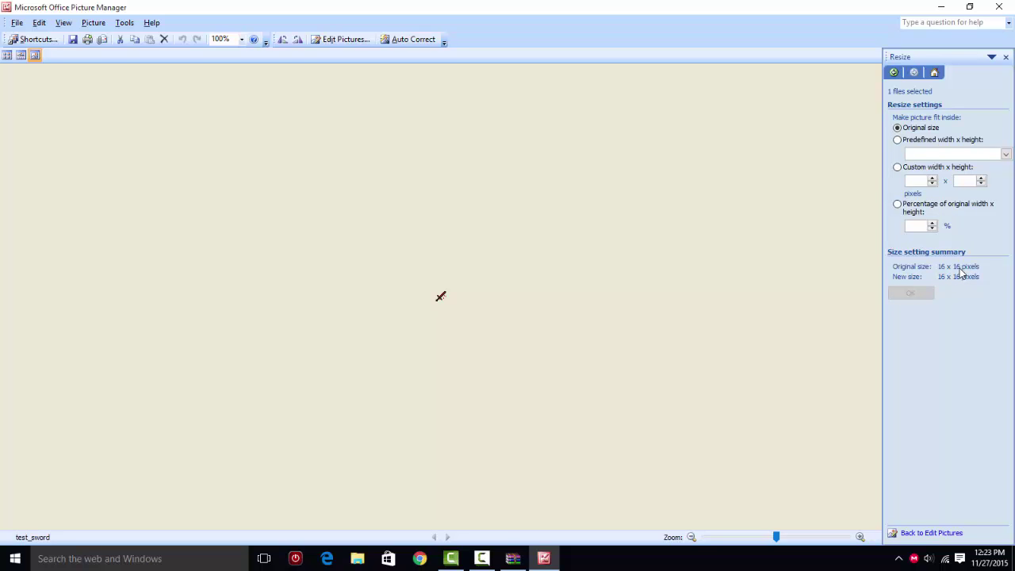
click(917, 181)
text(16)
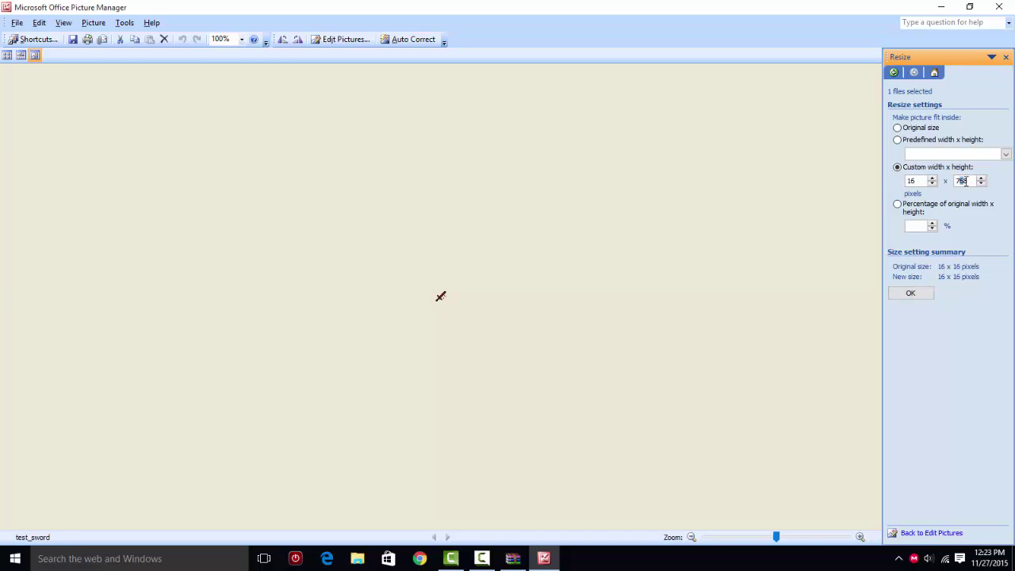
text(16)
click(910, 295)
click(999, 7)
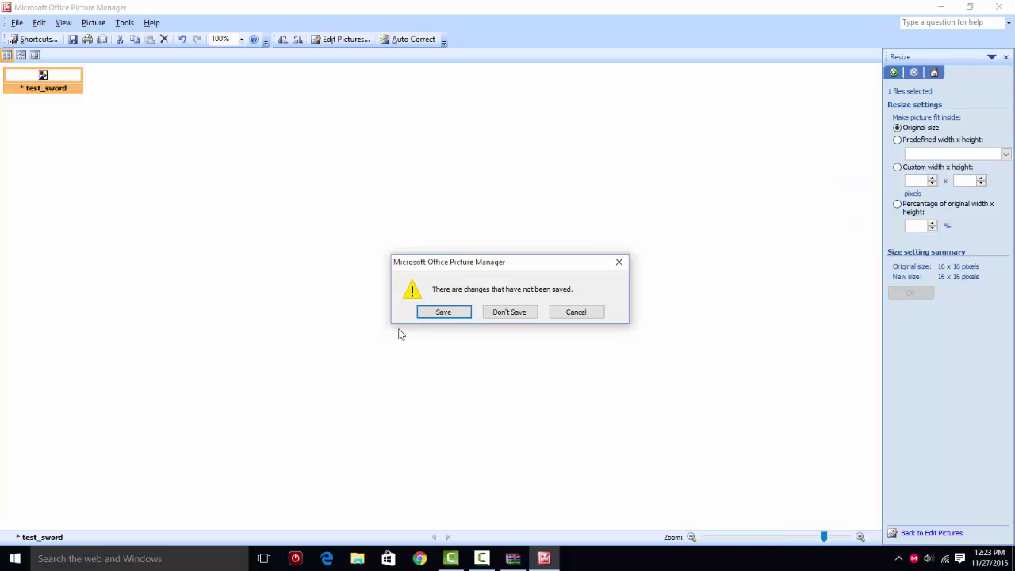
click(444, 310)
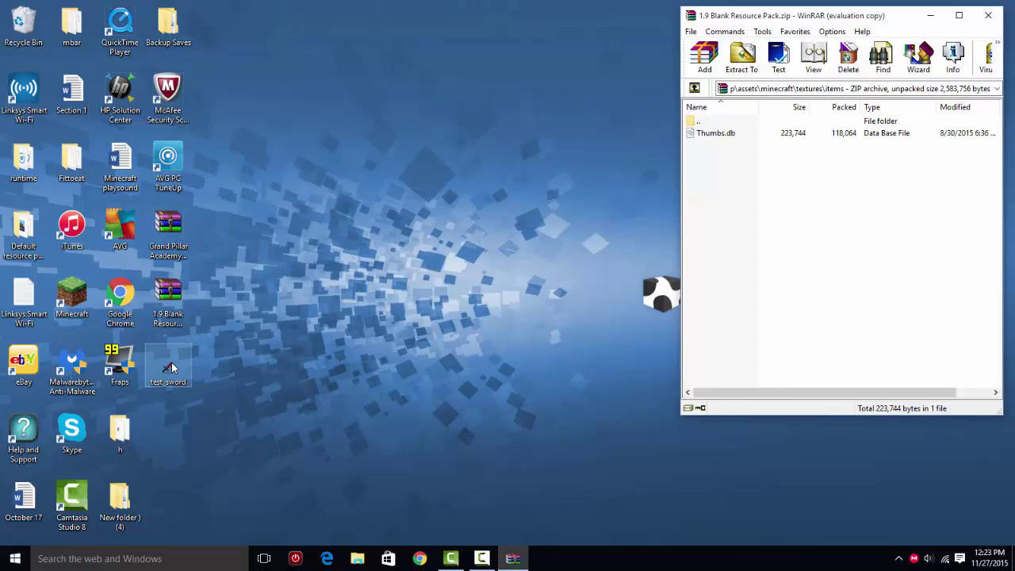
Step: Add test_sword.png to the archive's textures\items folder and return to the archive root
drag(171, 367, 756, 166)
click(851, 324)
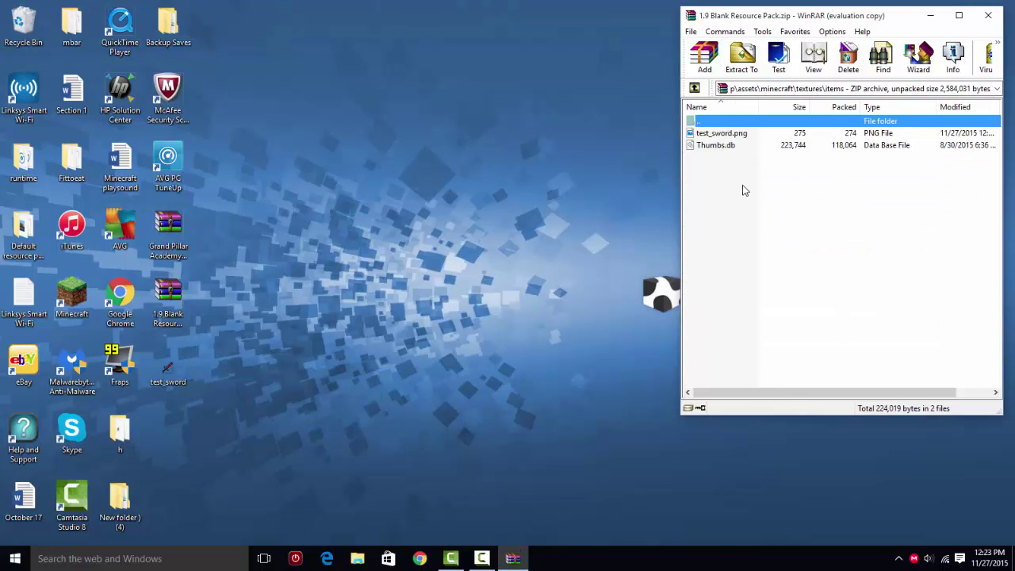
click(694, 88)
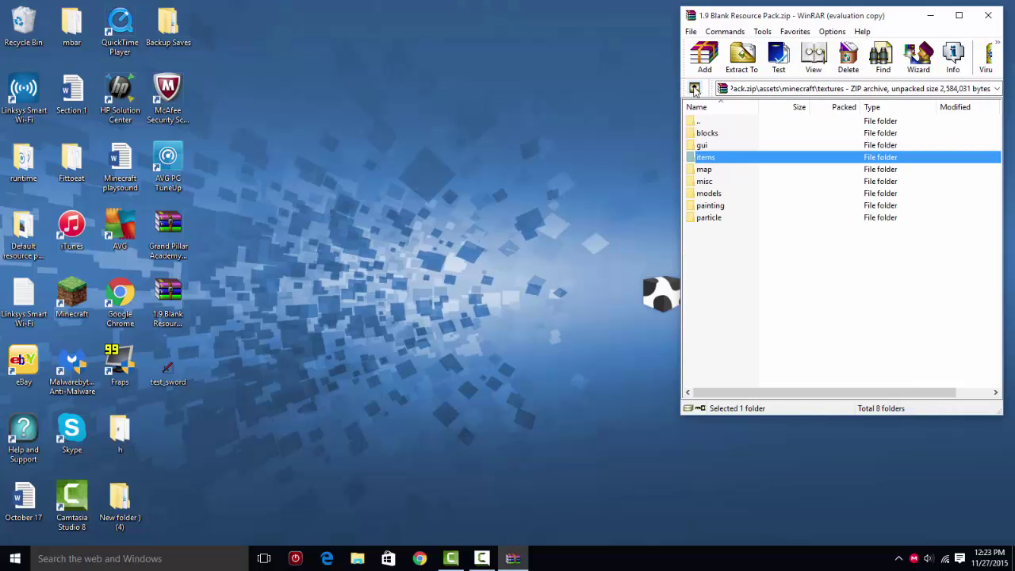
click(694, 88)
click(694, 88)
click(694, 88)
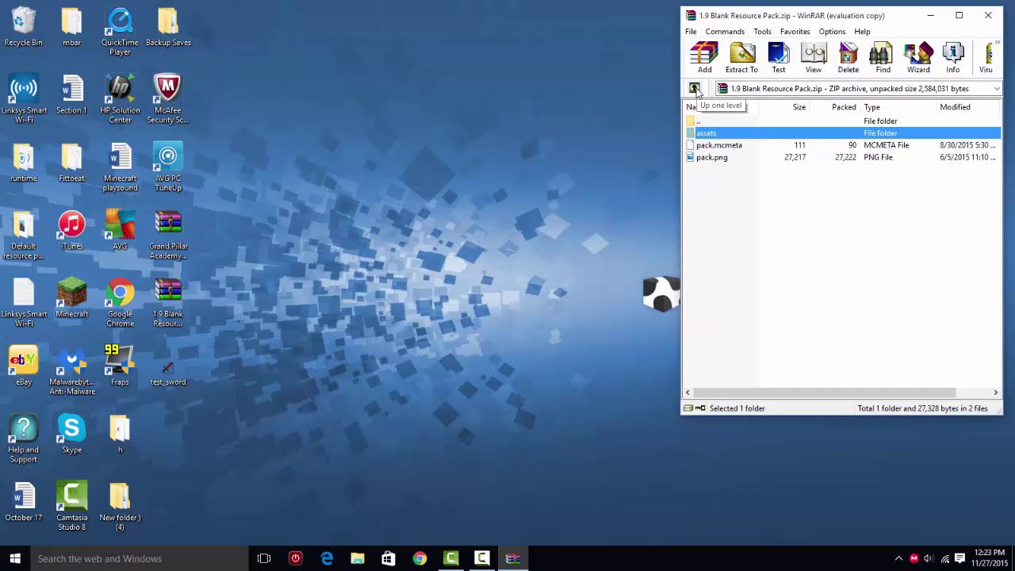
Step: Browse to assets\minecraft\models\item and select diamond_sword.json
double_click(716, 133)
double_click(716, 133)
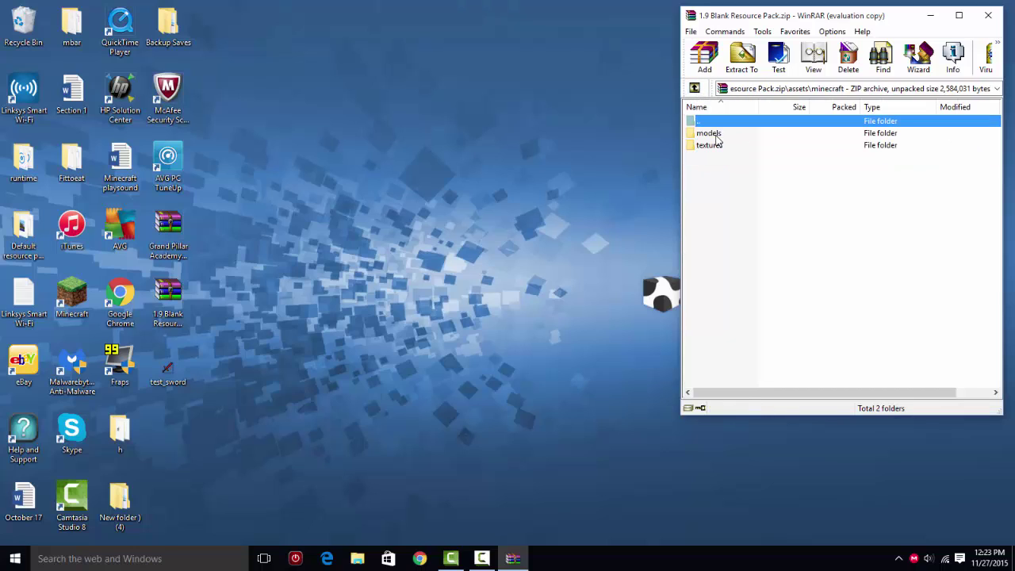
double_click(715, 133)
double_click(715, 146)
click(715, 135)
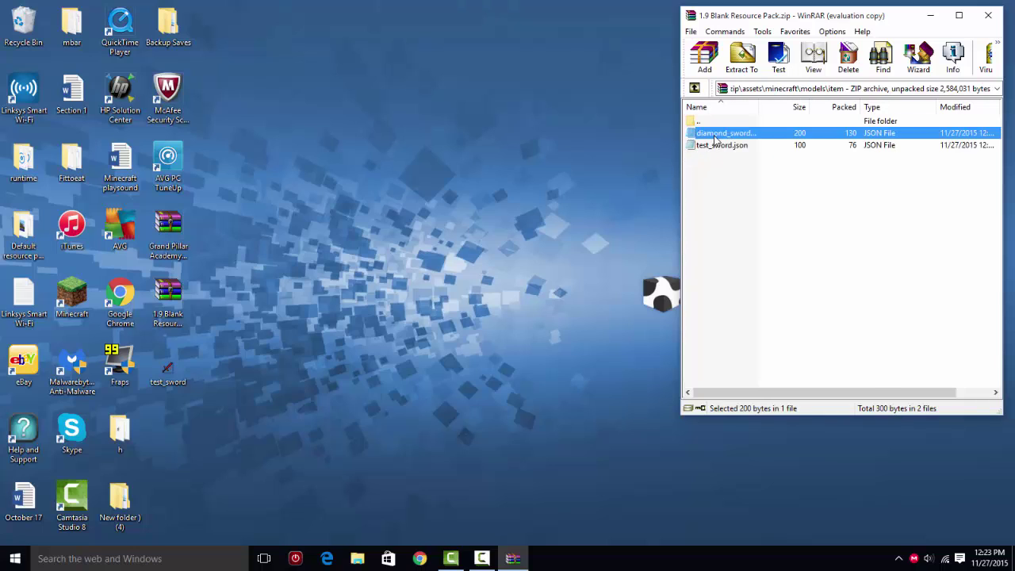
Step: Review diamond_sword.json's damage 0.001 override pointing to item/test_sword, then close Notepad
double_click(714, 135)
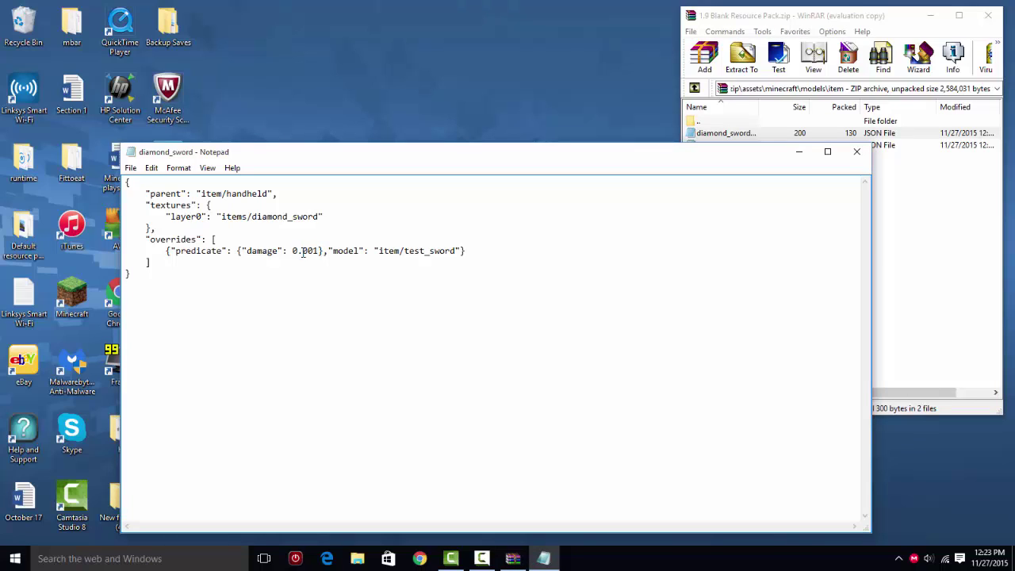
mouse_move(404, 250)
mouse_down()
mouse_move(456, 243)
mouse_move(424, 252)
mouse_up()
click(426, 252)
click(856, 155)
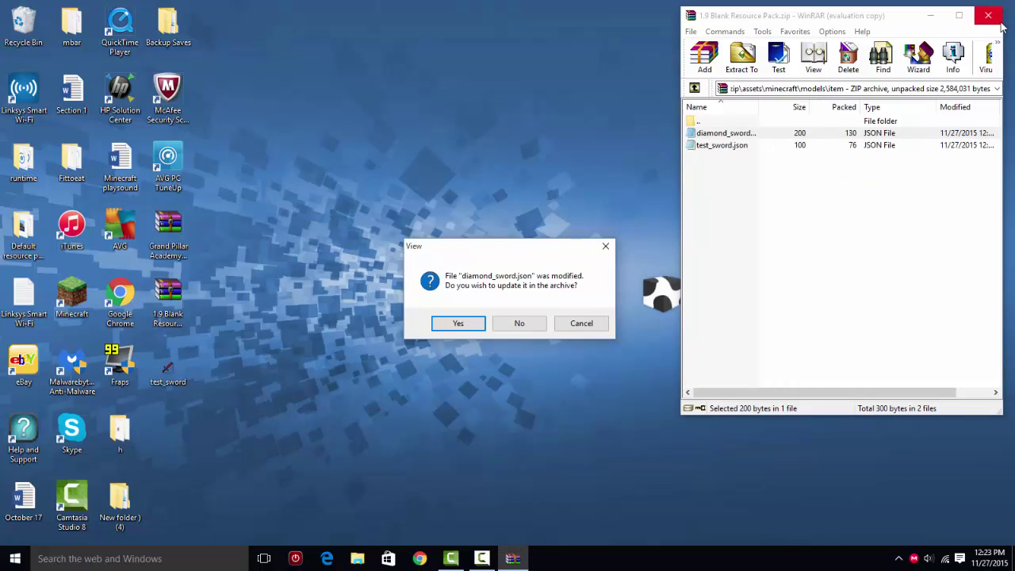
Step: Update the archive with the edited model, close WinRAR, and open .minecraft\resourcepacks via %appdata%
click(460, 324)
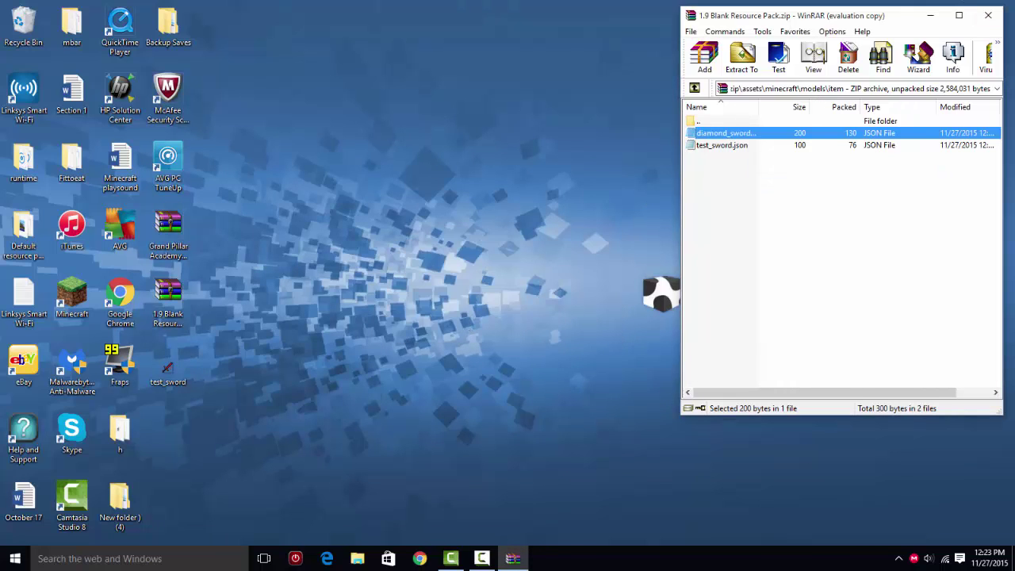
click(988, 15)
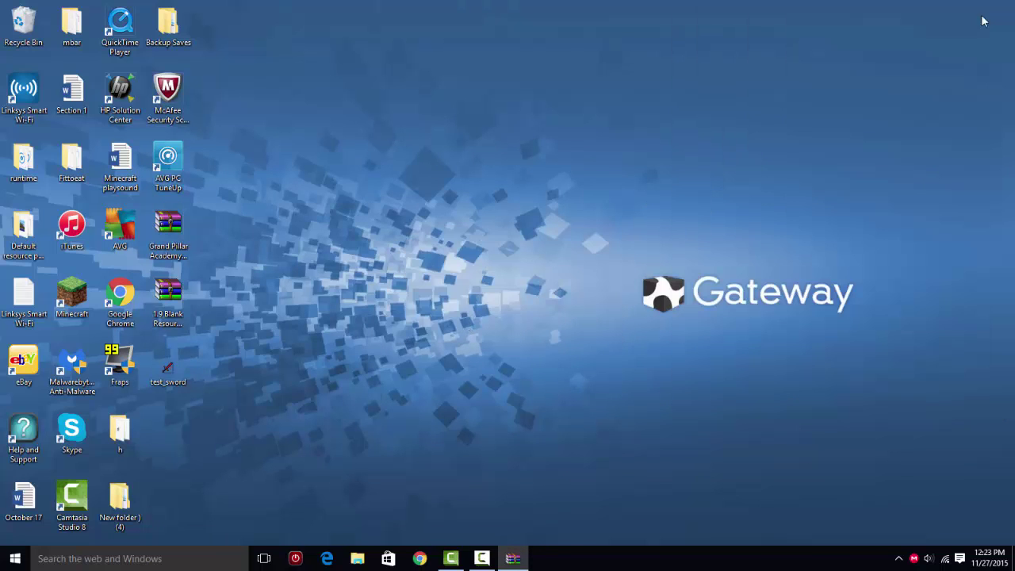
click(184, 559)
text(%appdat)
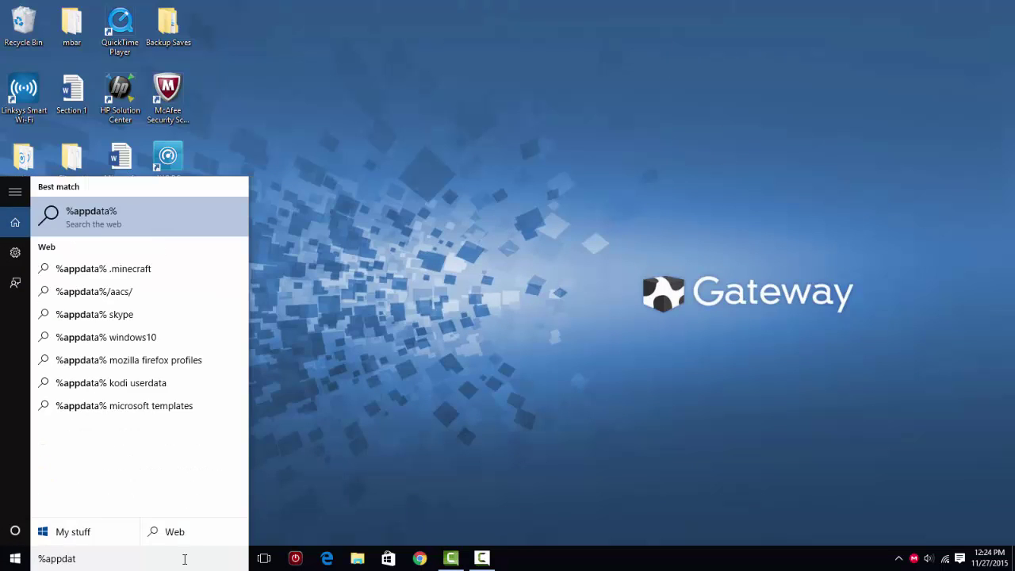
text(a%)
key(Return)
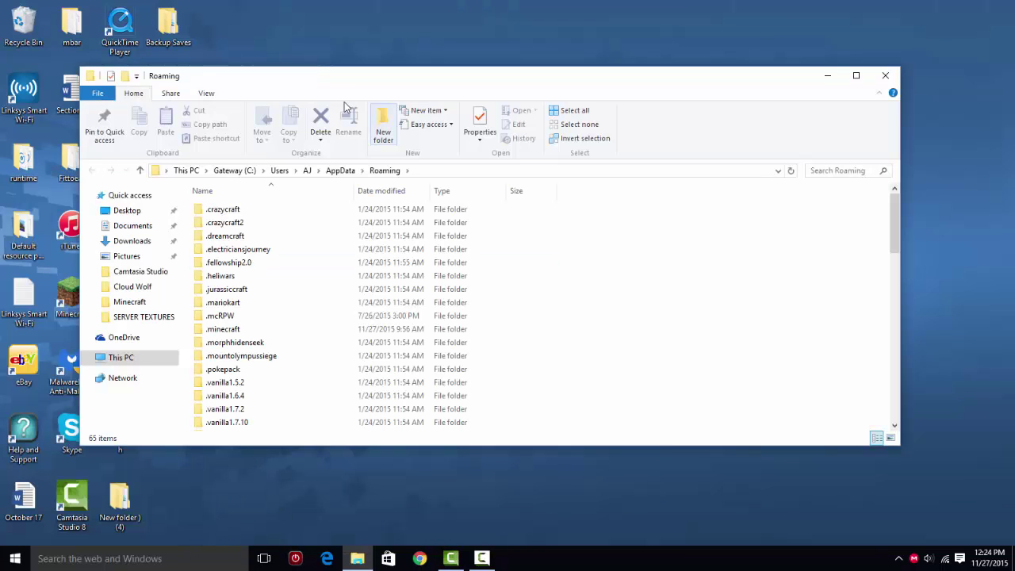
double_click(265, 329)
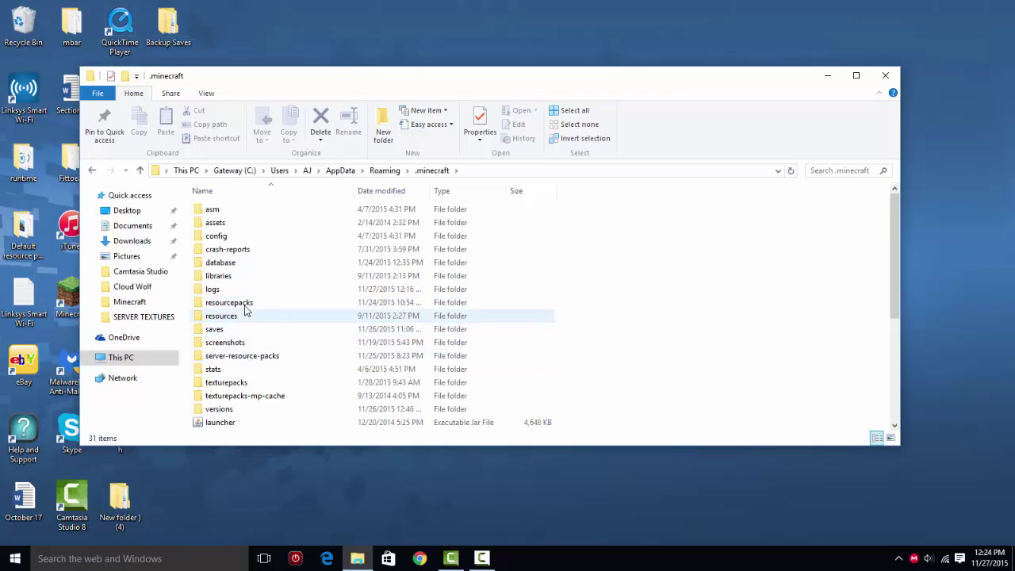
double_click(229, 302)
Step: Copy the 1.9 Blank Resource Pack zip into resourcepacks and close the folder window
drag(247, 74, 444, 69)
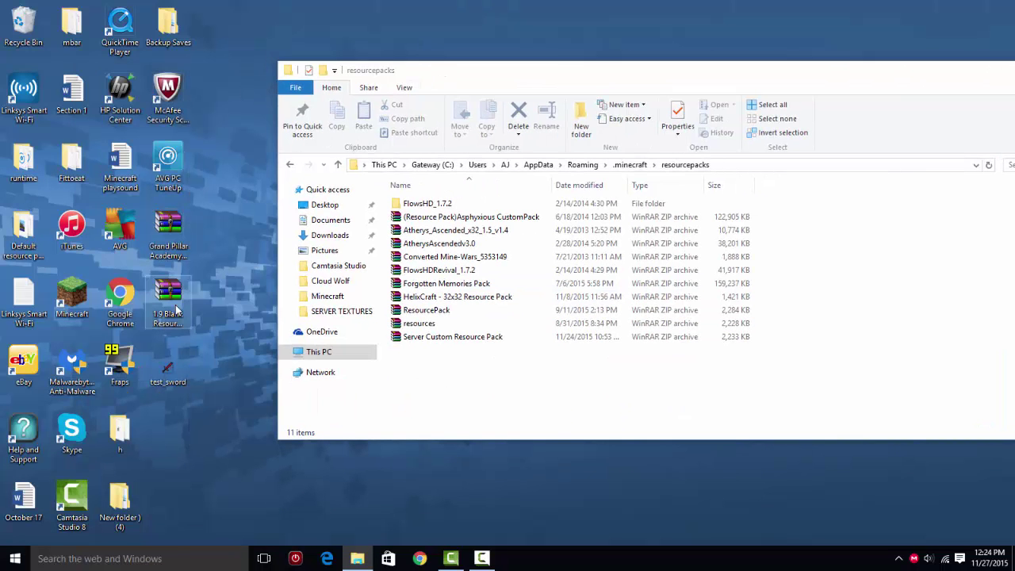
drag(176, 304, 439, 337)
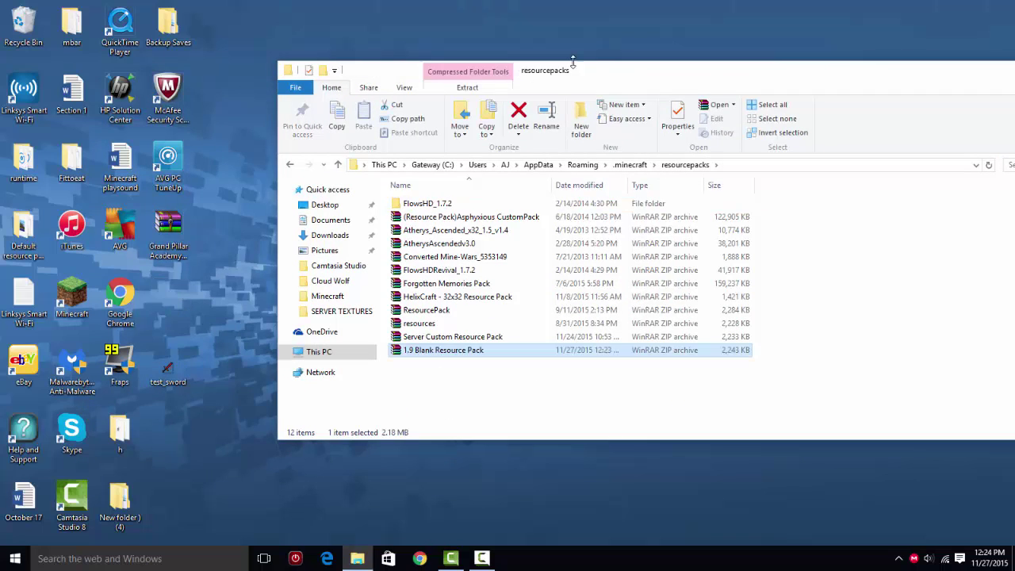
key(alt+F4)
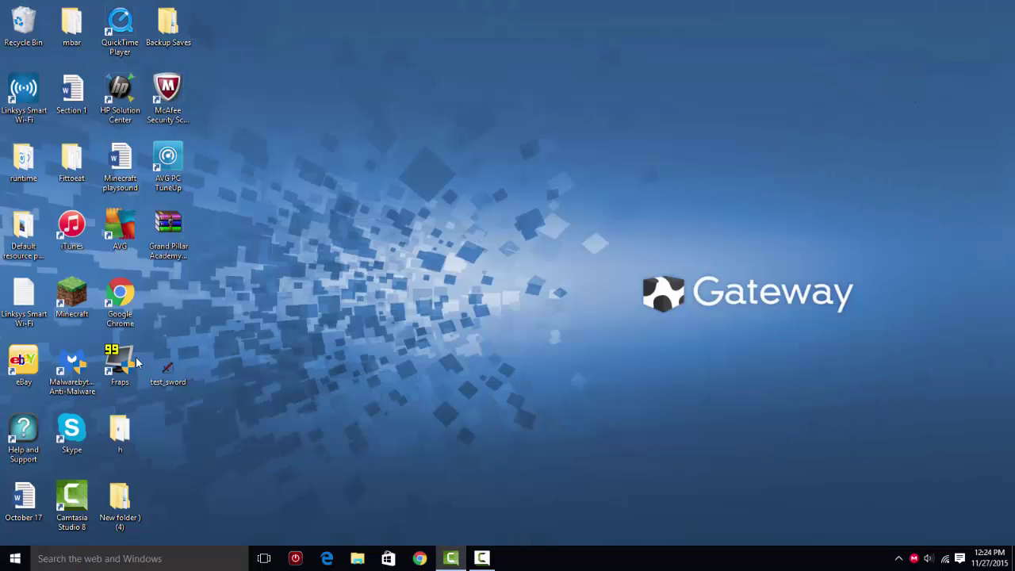
double_click(73, 300)
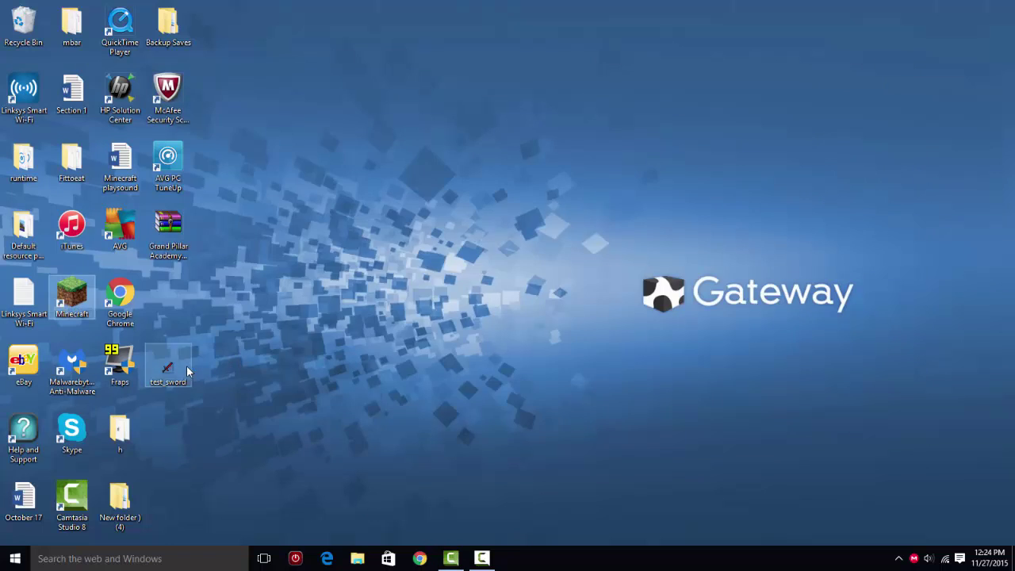
Step: Start Minecraft offline and enable the 1.9 Blank Resource Pack above Default
drag(187, 365, 178, 308)
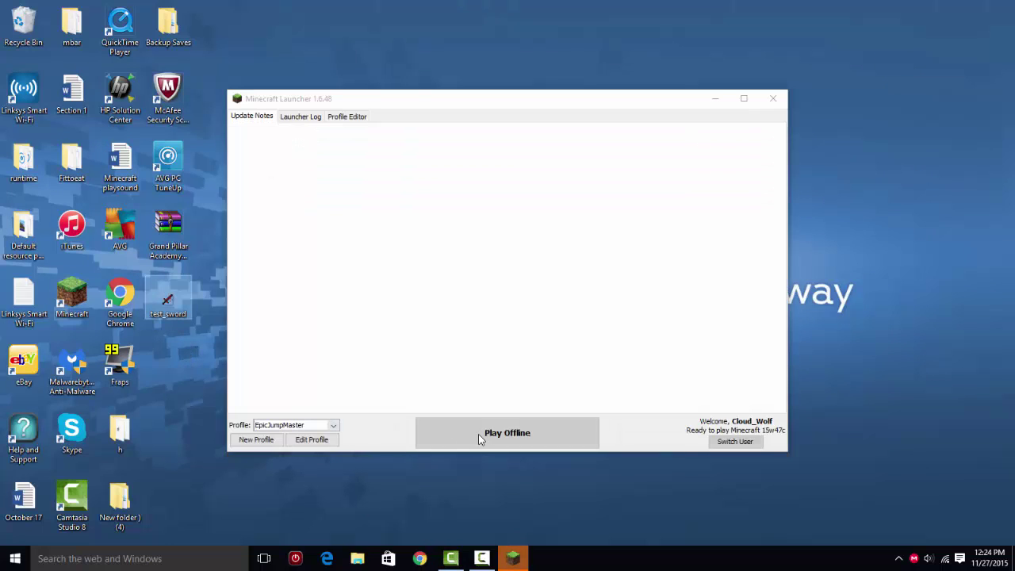
click(479, 436)
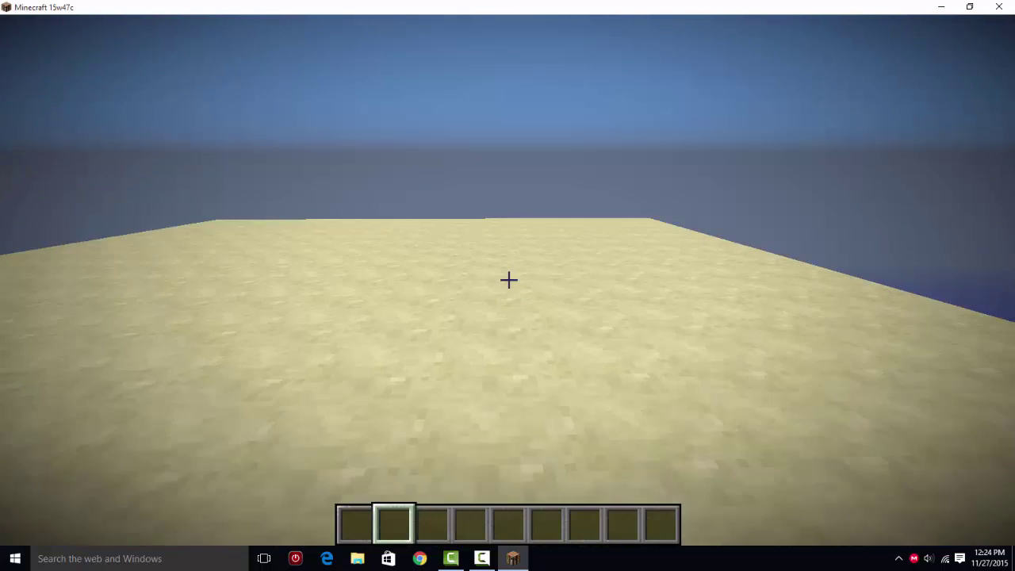
key(Escape)
click(356, 325)
click(355, 347)
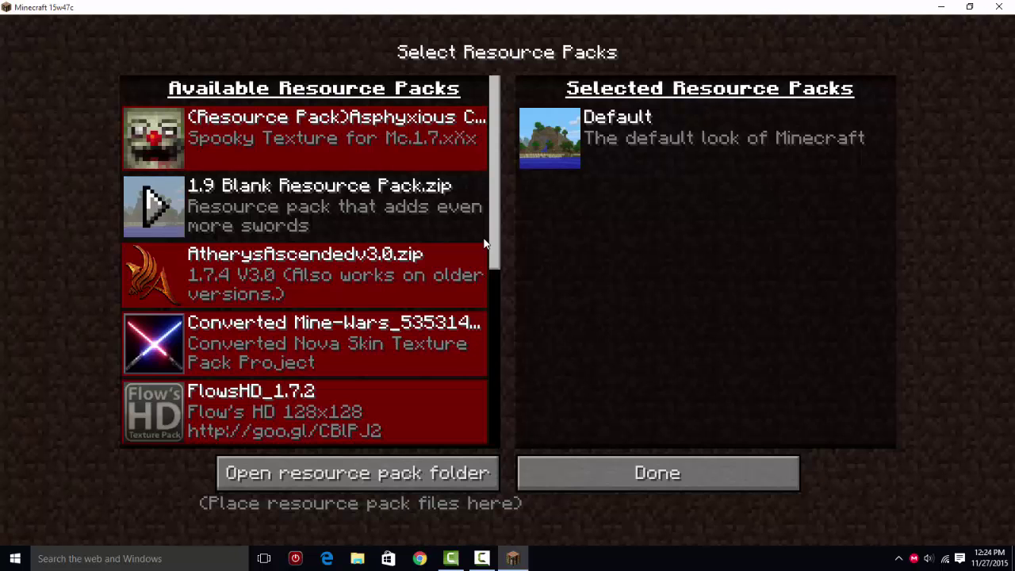
click(152, 208)
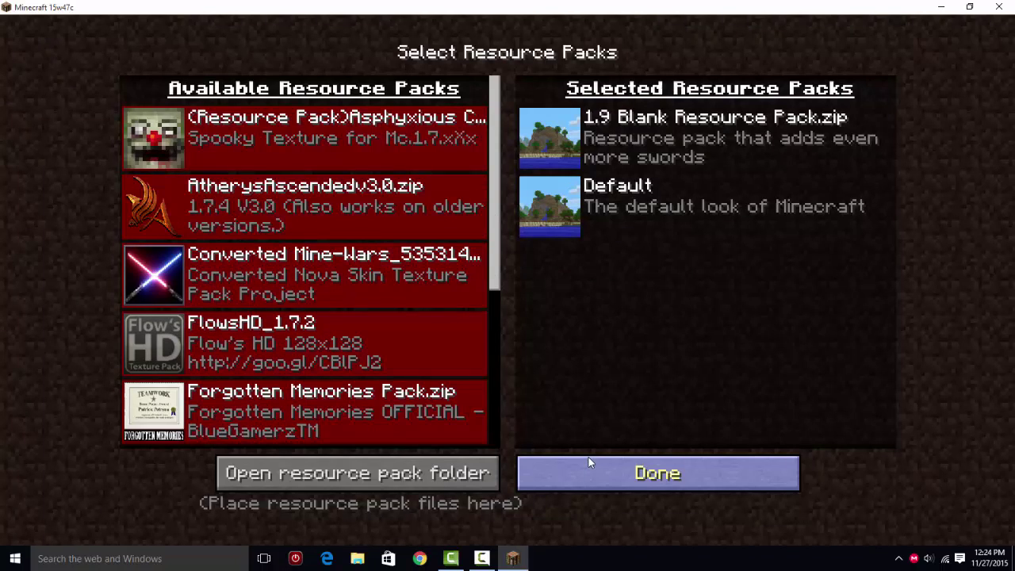
click(589, 462)
Step: Run /give @p diamond_sword 5 to receive five diamond swords
key(Escape)
text(/give @p diamond_swor)
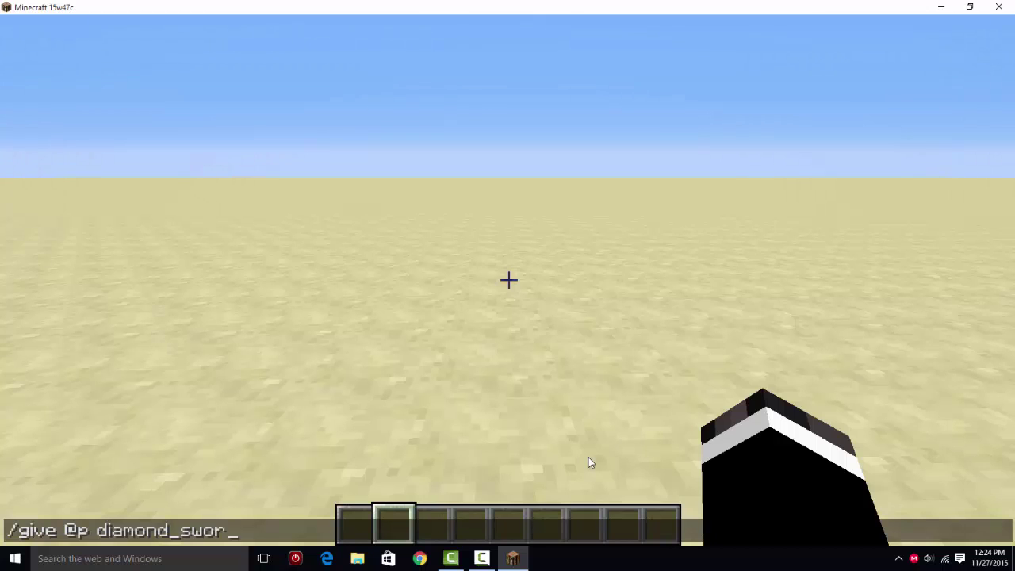
text(5)
key(Return)
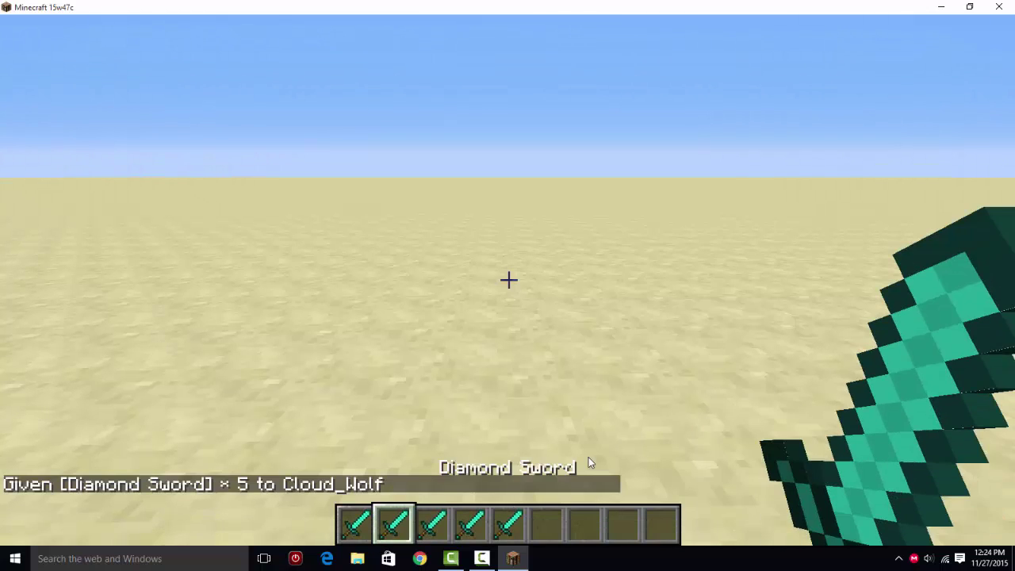
Step: Rerun the command as /give @p diamond_sword 1 5 to get one damage-5 sword
key(t)
key(Up)
key(Left)
text(1)
key(Return)
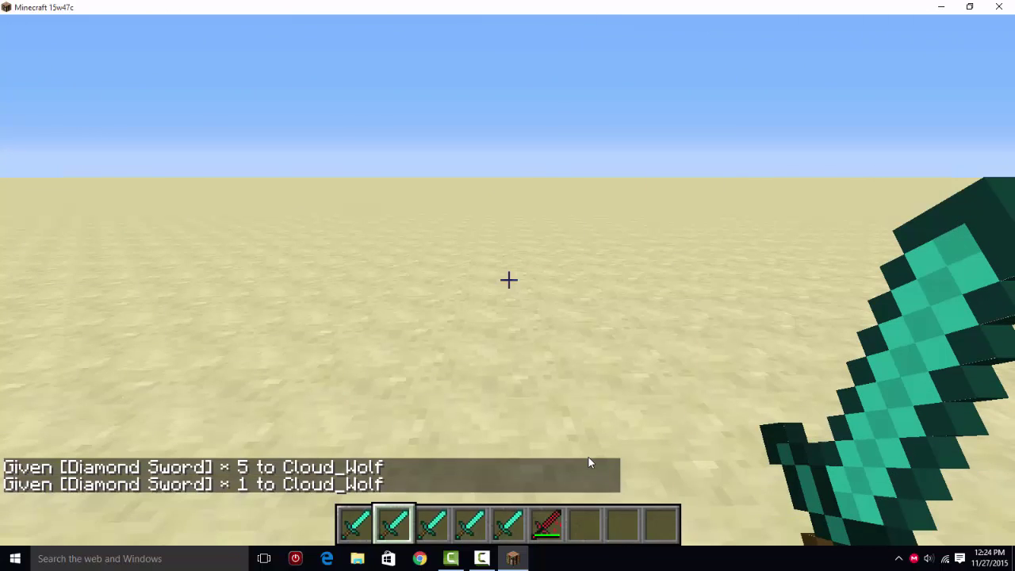
scroll(508, 279, down, 1)
scroll(508, 279, down, 3)
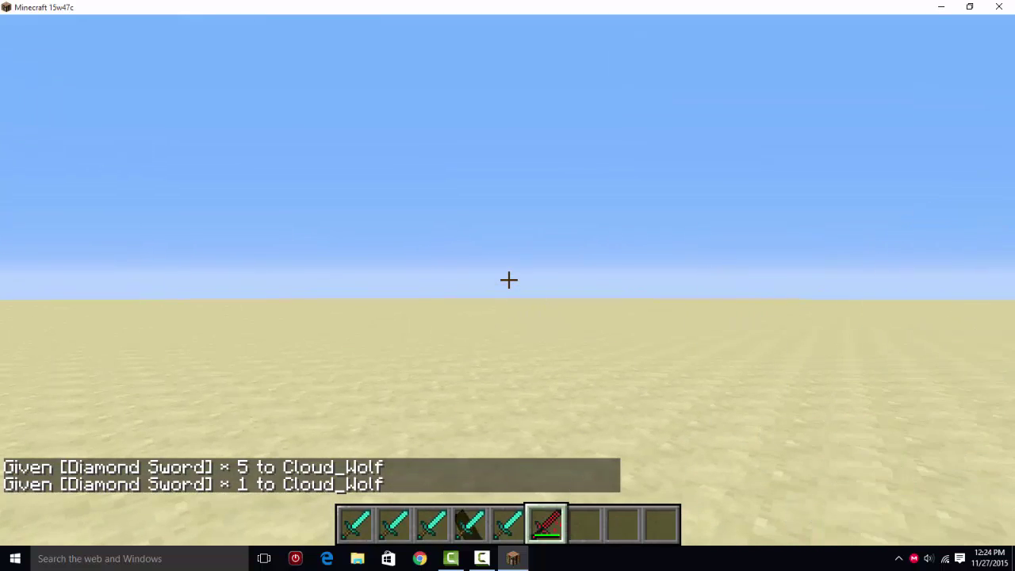
Step: Drop the extra diamond swords from the hotbar and hold the red-and-black damage-5 sword
key(e)
key(q)
key(q)
key(q)
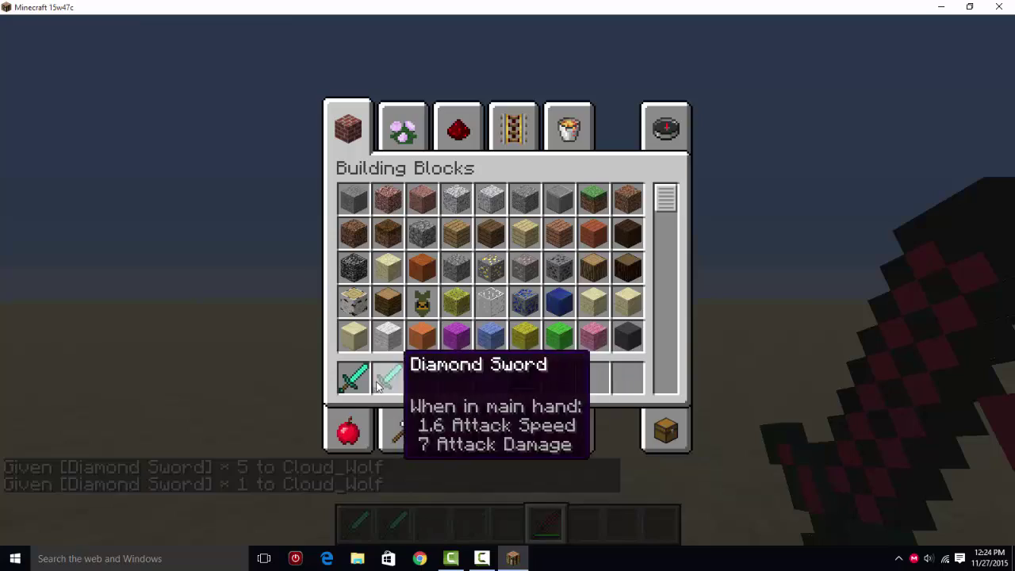
key(e)
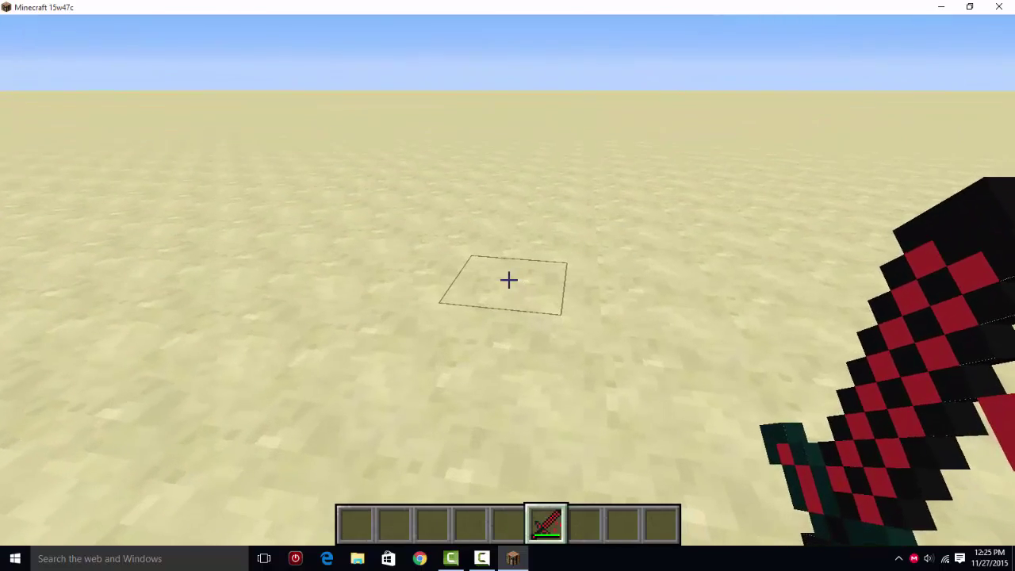
scroll(508, 279, down, 1)
scroll(508, 279, up, 1)
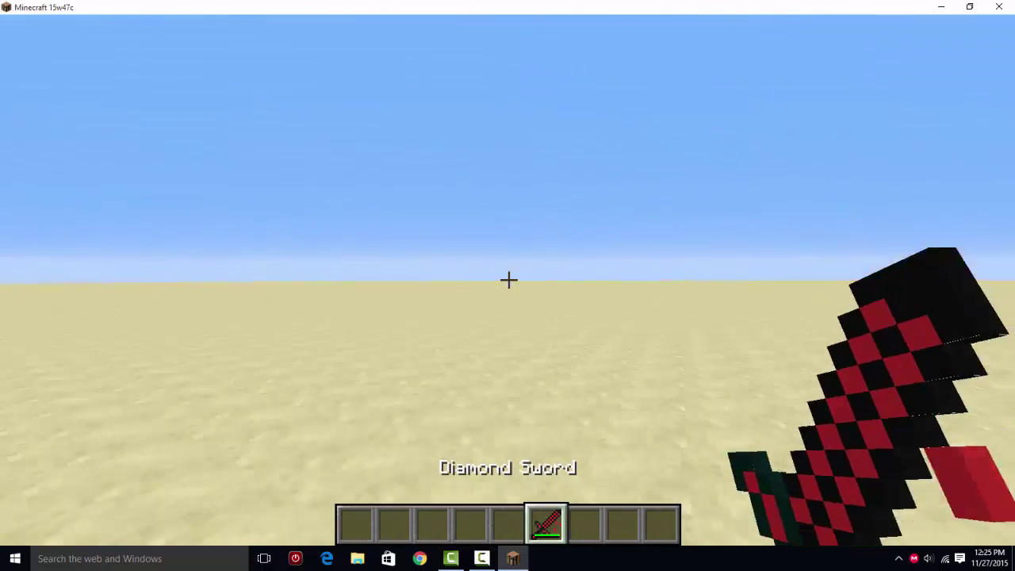